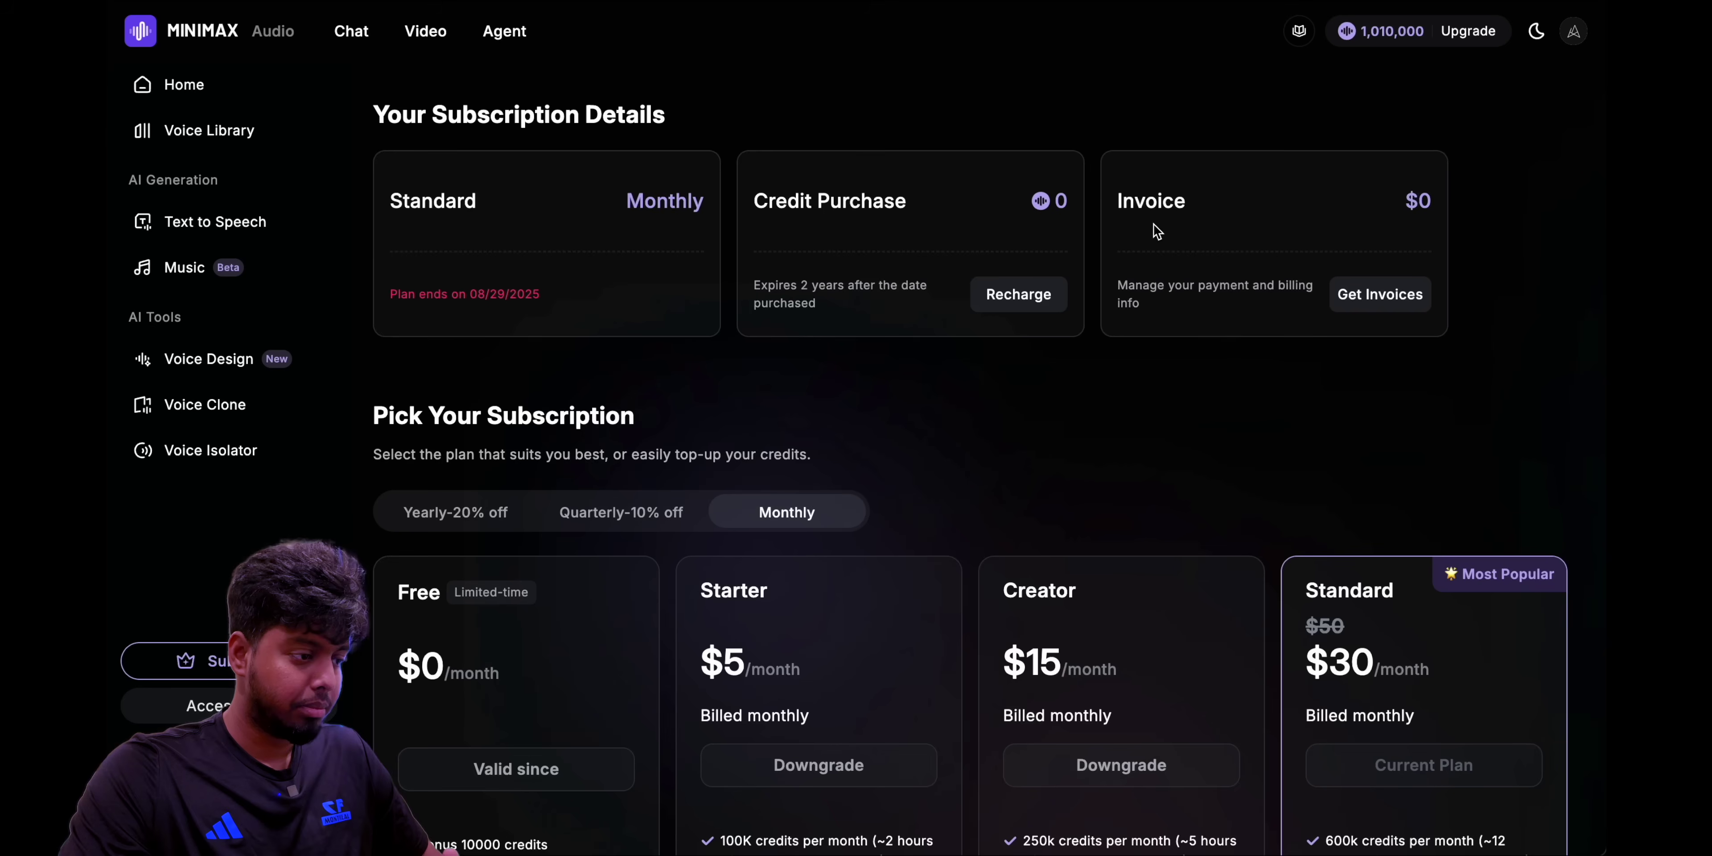
pyautogui.scroll(-6, 420, 336)
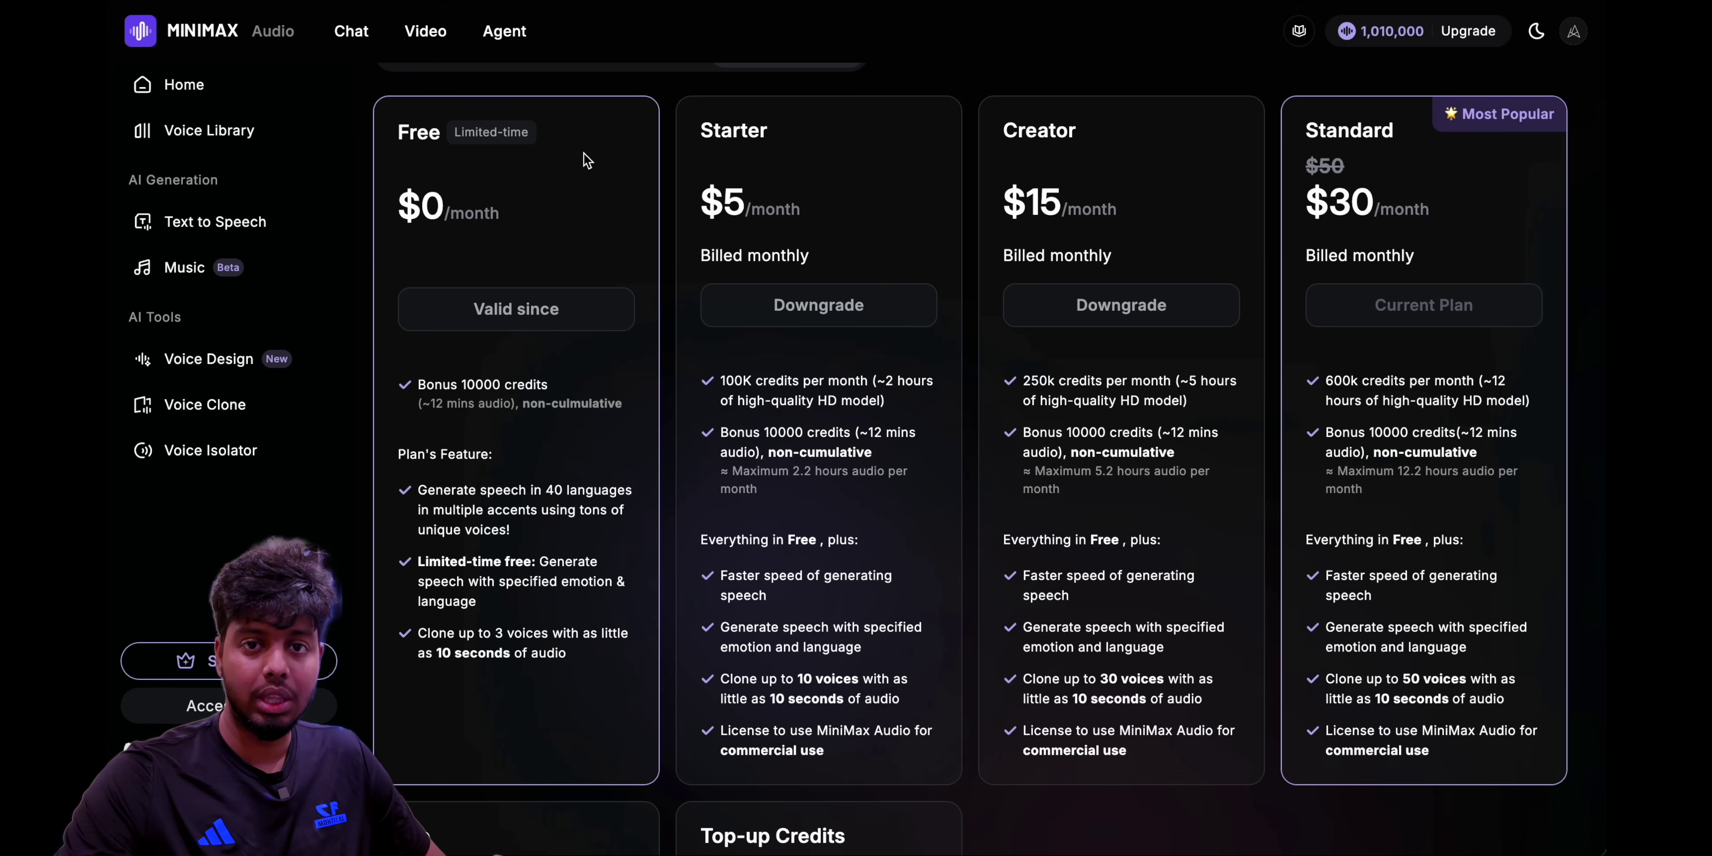
pyautogui.scroll(-1, 587, 160)
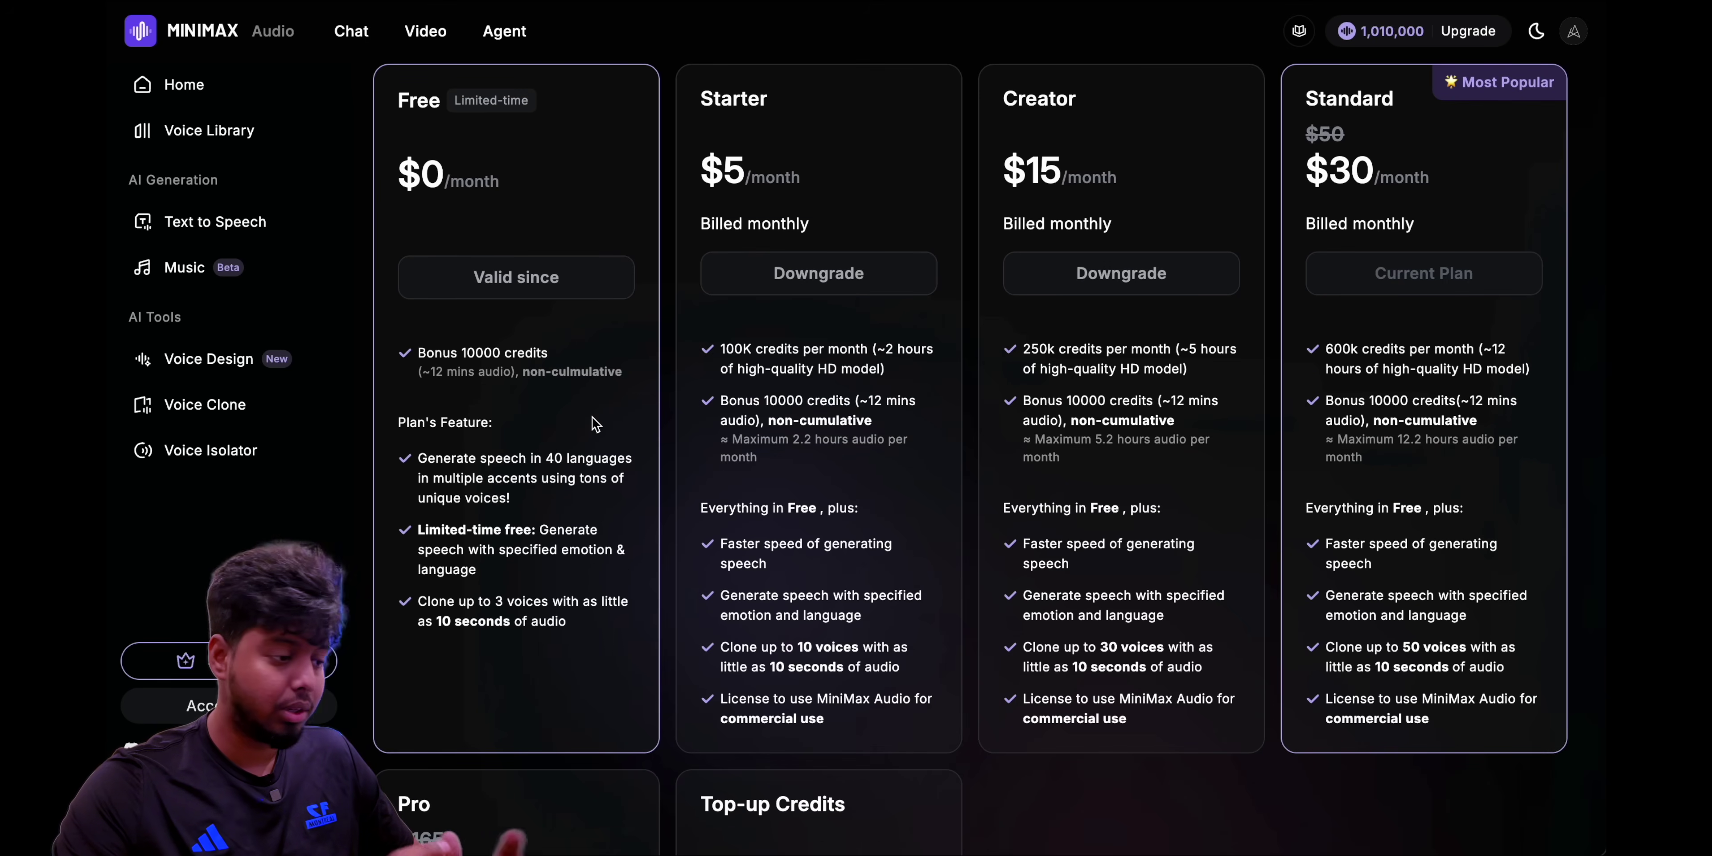
pyautogui.scroll(1, 1418, 146)
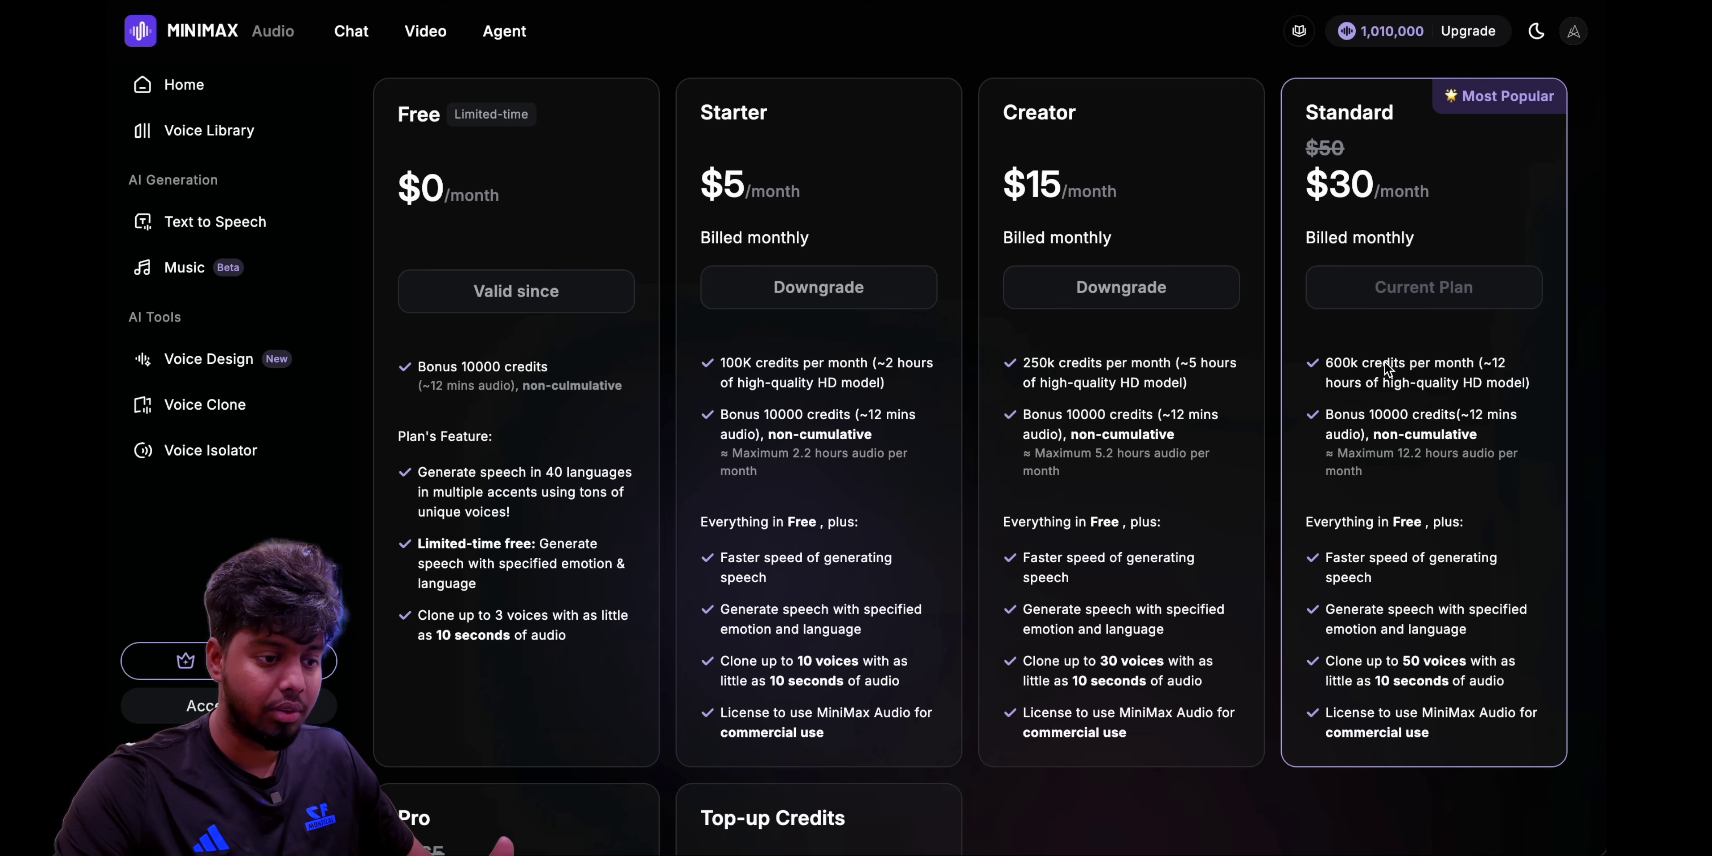
pyautogui.scroll(-5, 1408, 495)
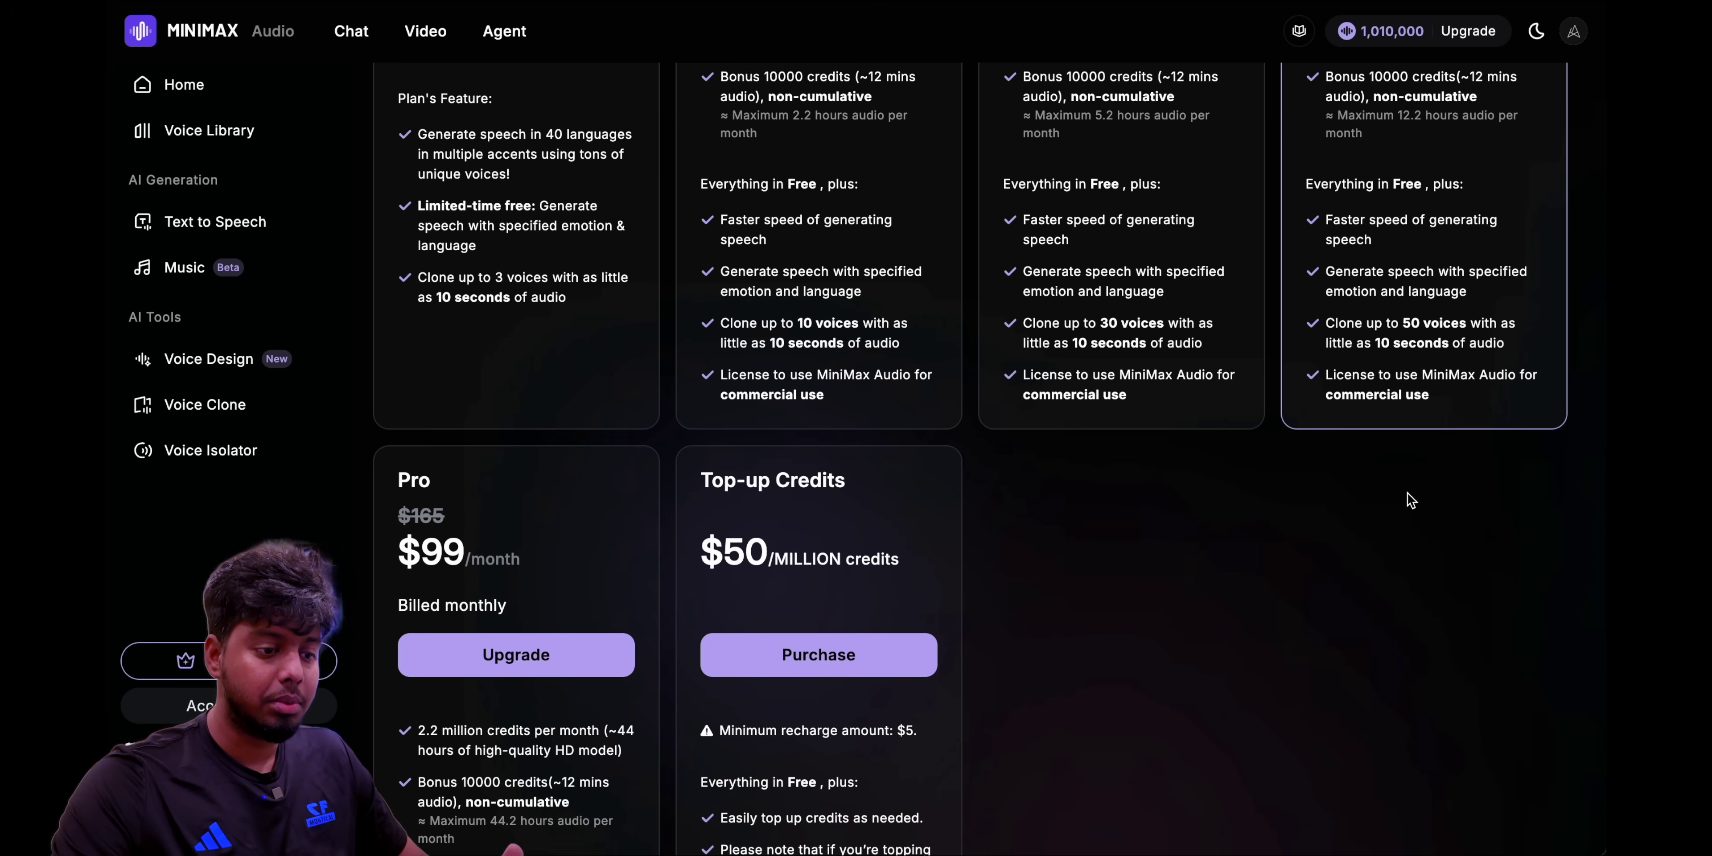
pyautogui.scroll(5, 1407, 494)
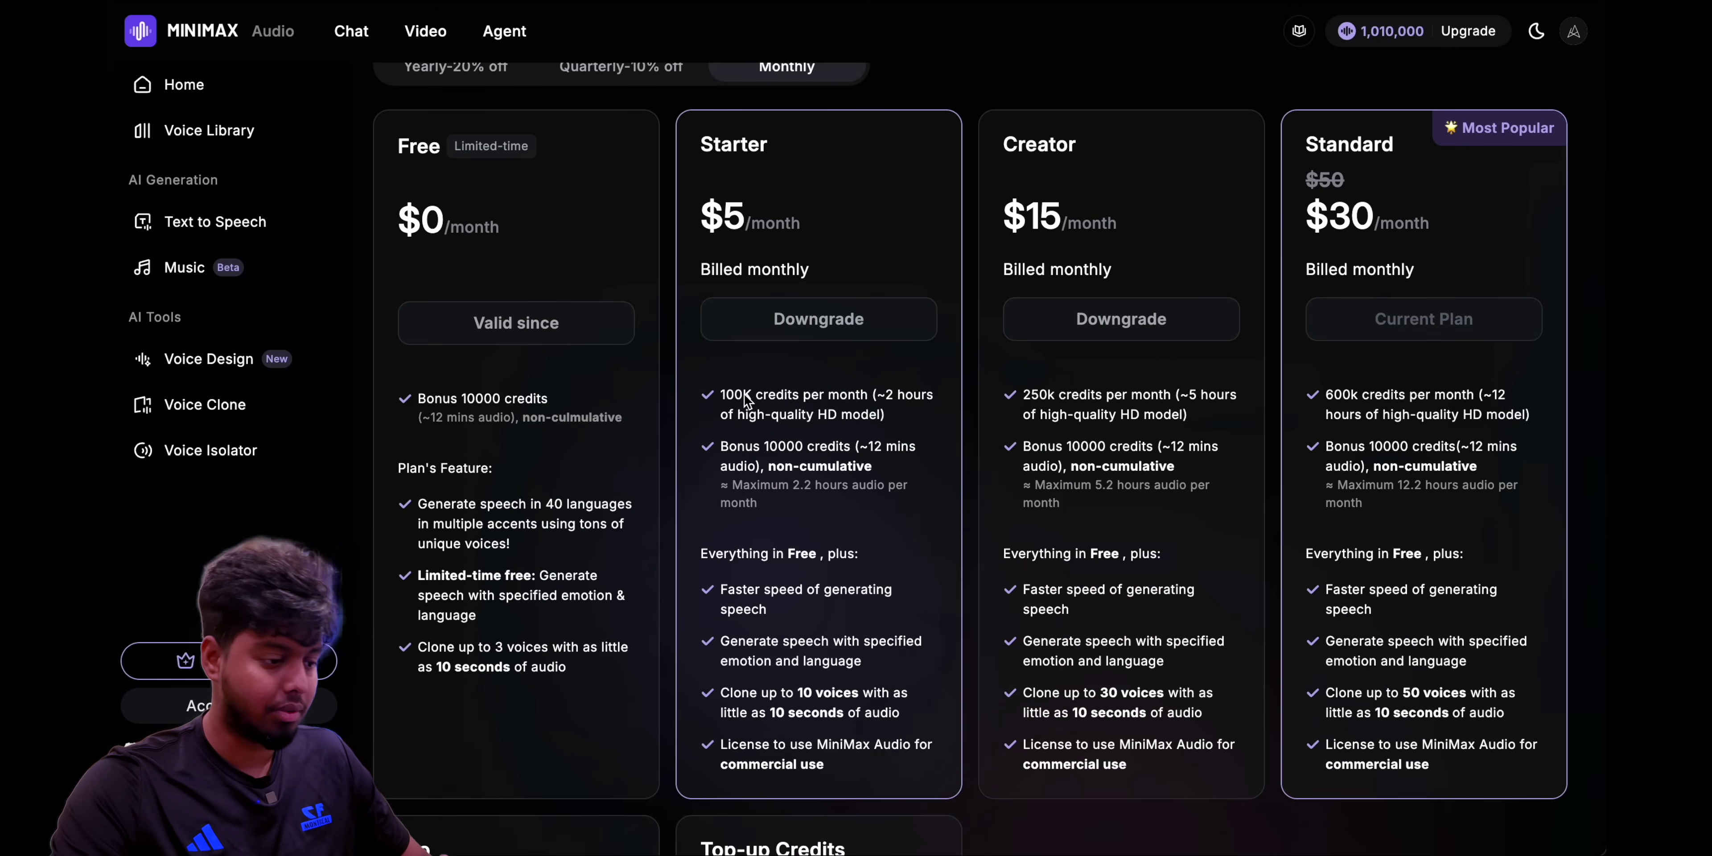
pyautogui.scroll(6, 746, 401)
pyautogui.scroll(-3, 589, 628)
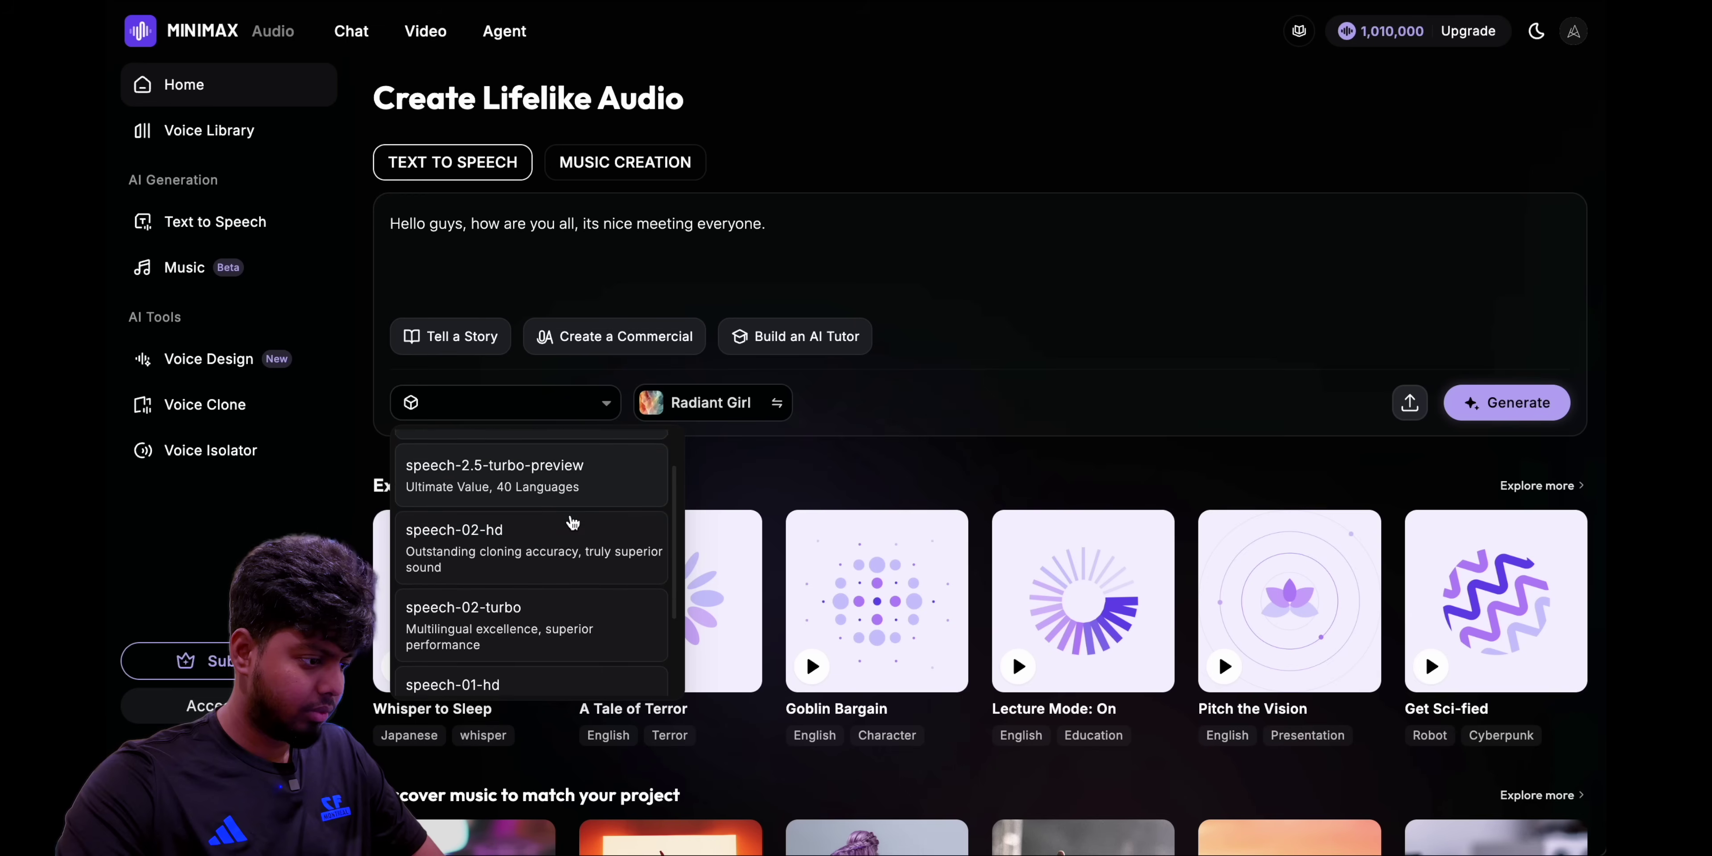
# Step: Confirm speech-2.5-hd-preview as the model and open the voice library from the Radiant Girl chip
pyautogui.scroll(2, 573, 522)
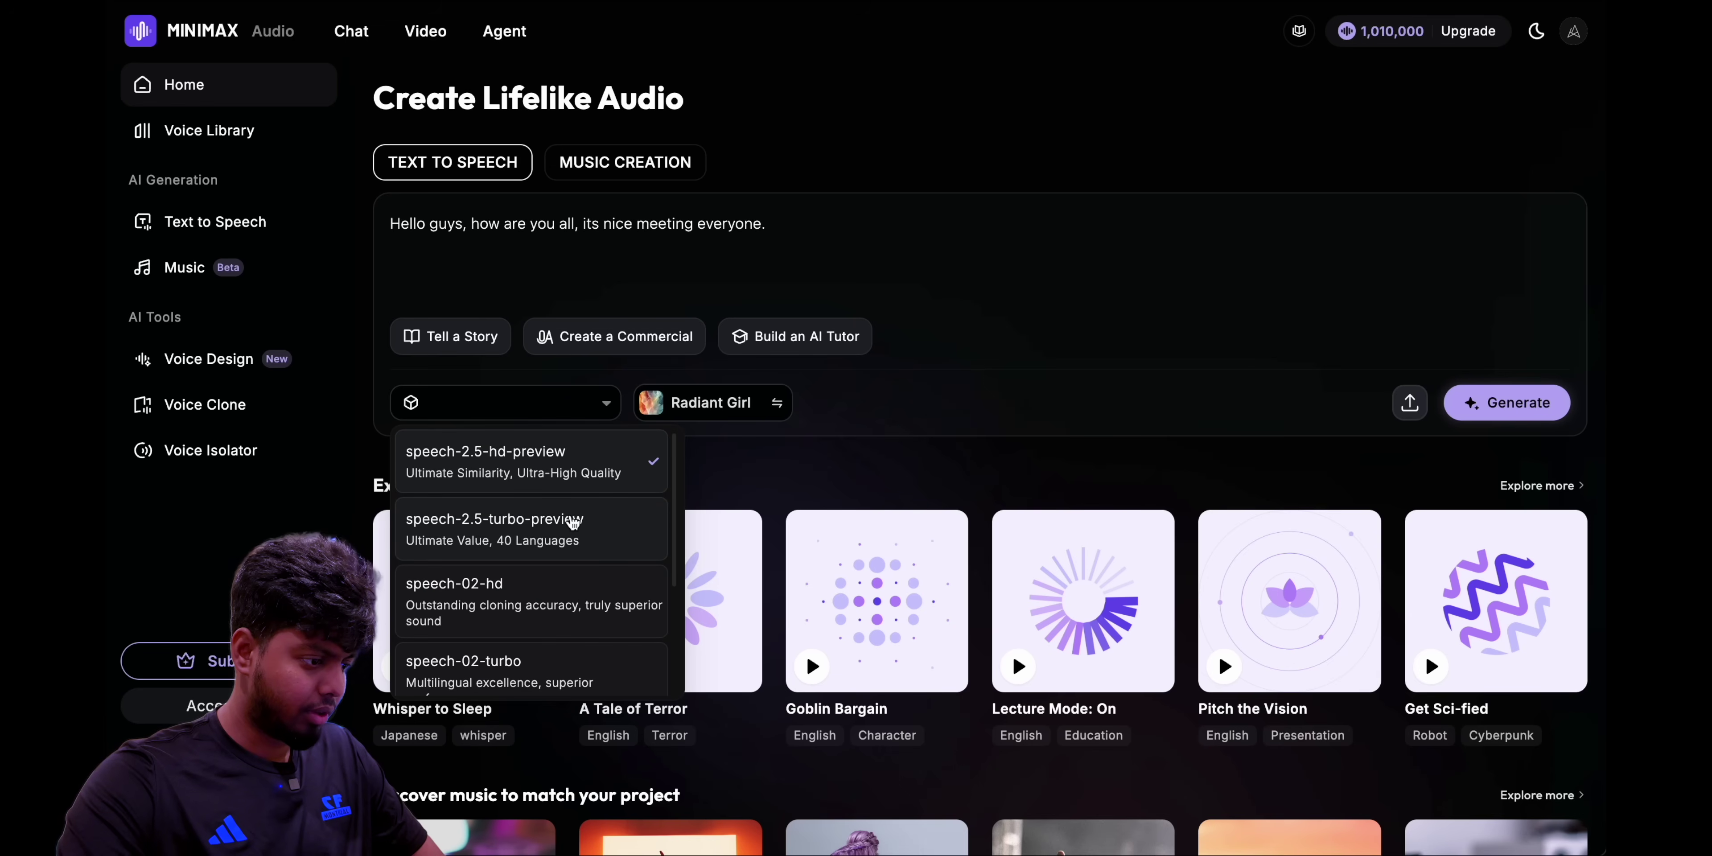
pyautogui.scroll(-1, 573, 523)
pyautogui.scroll(1, 573, 523)
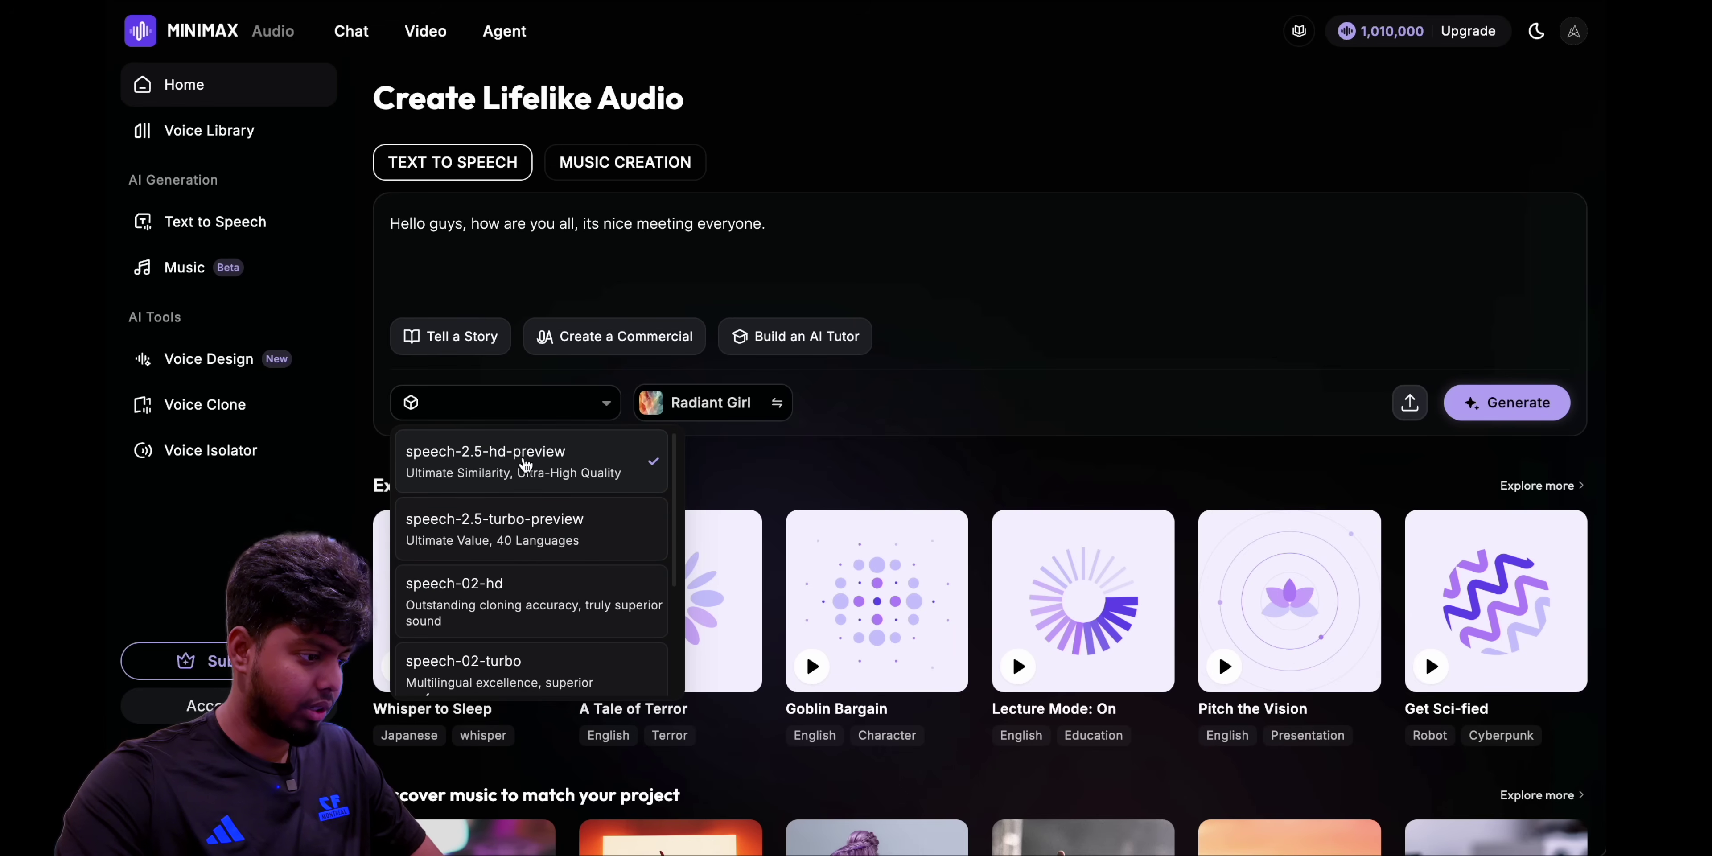
pyautogui.scroll(-3, 573, 481)
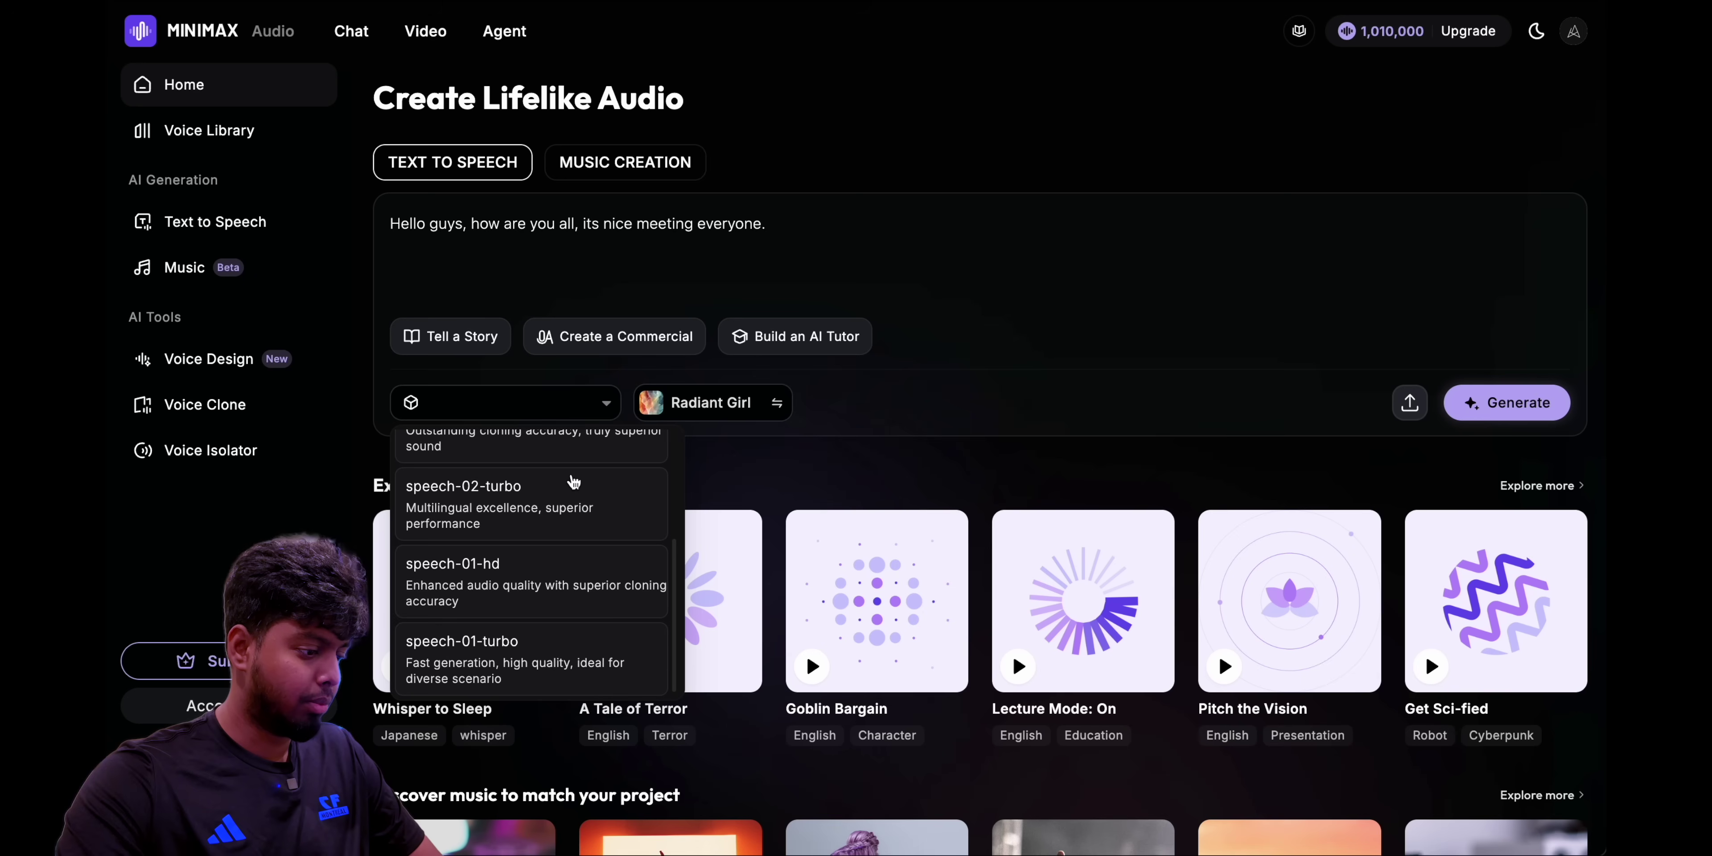
pyautogui.scroll(3, 573, 481)
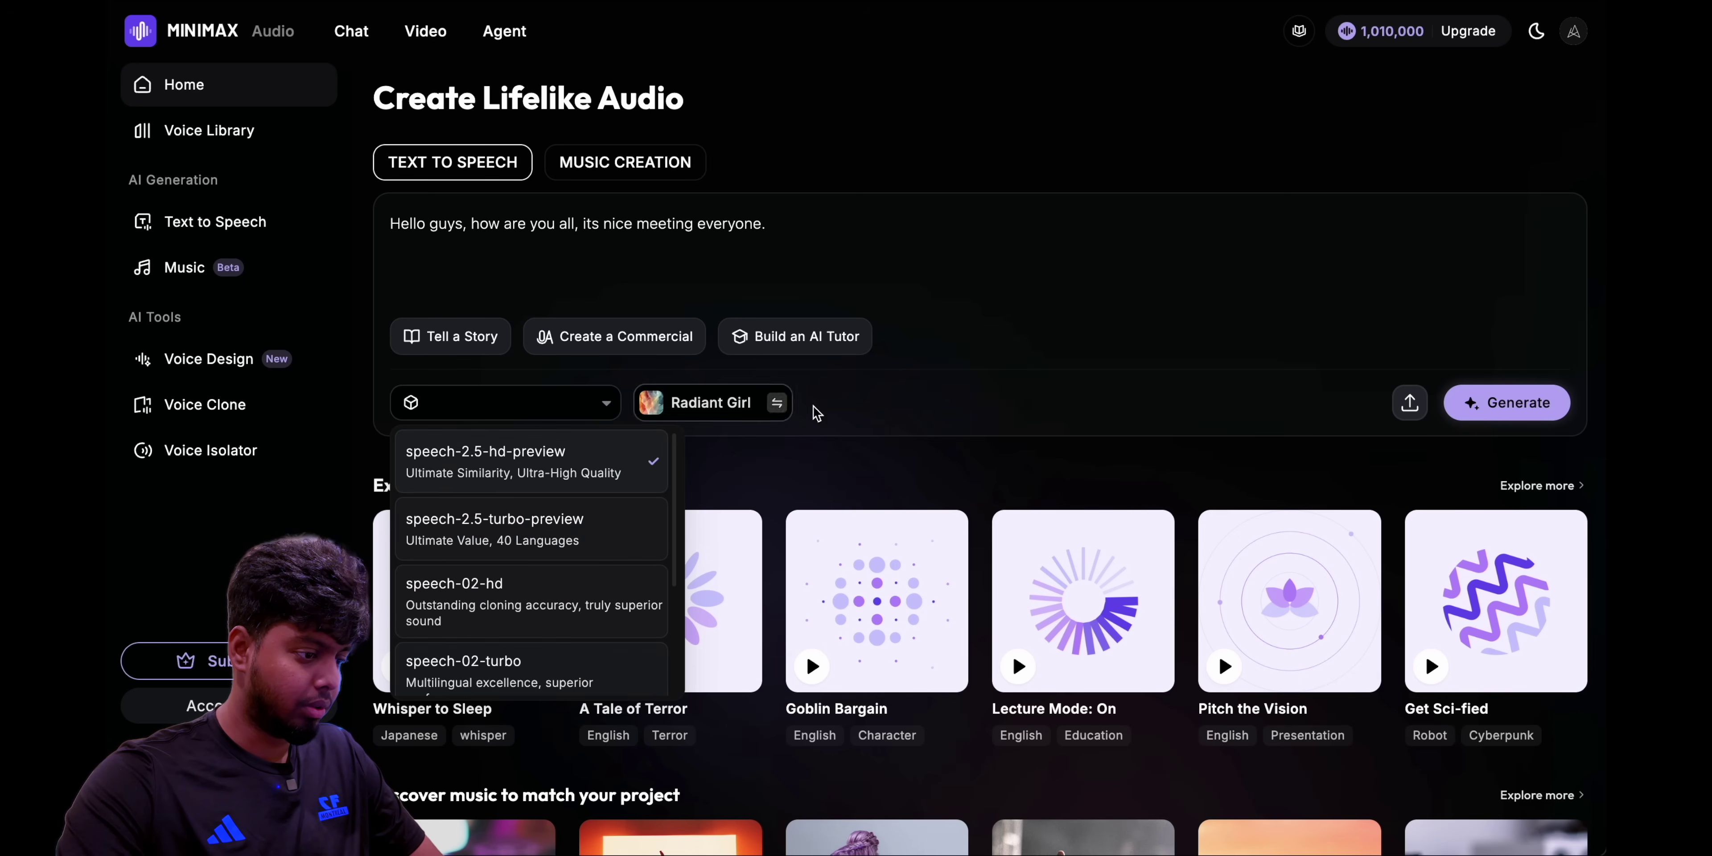
pyautogui.click(505, 452)
pyautogui.click(731, 402)
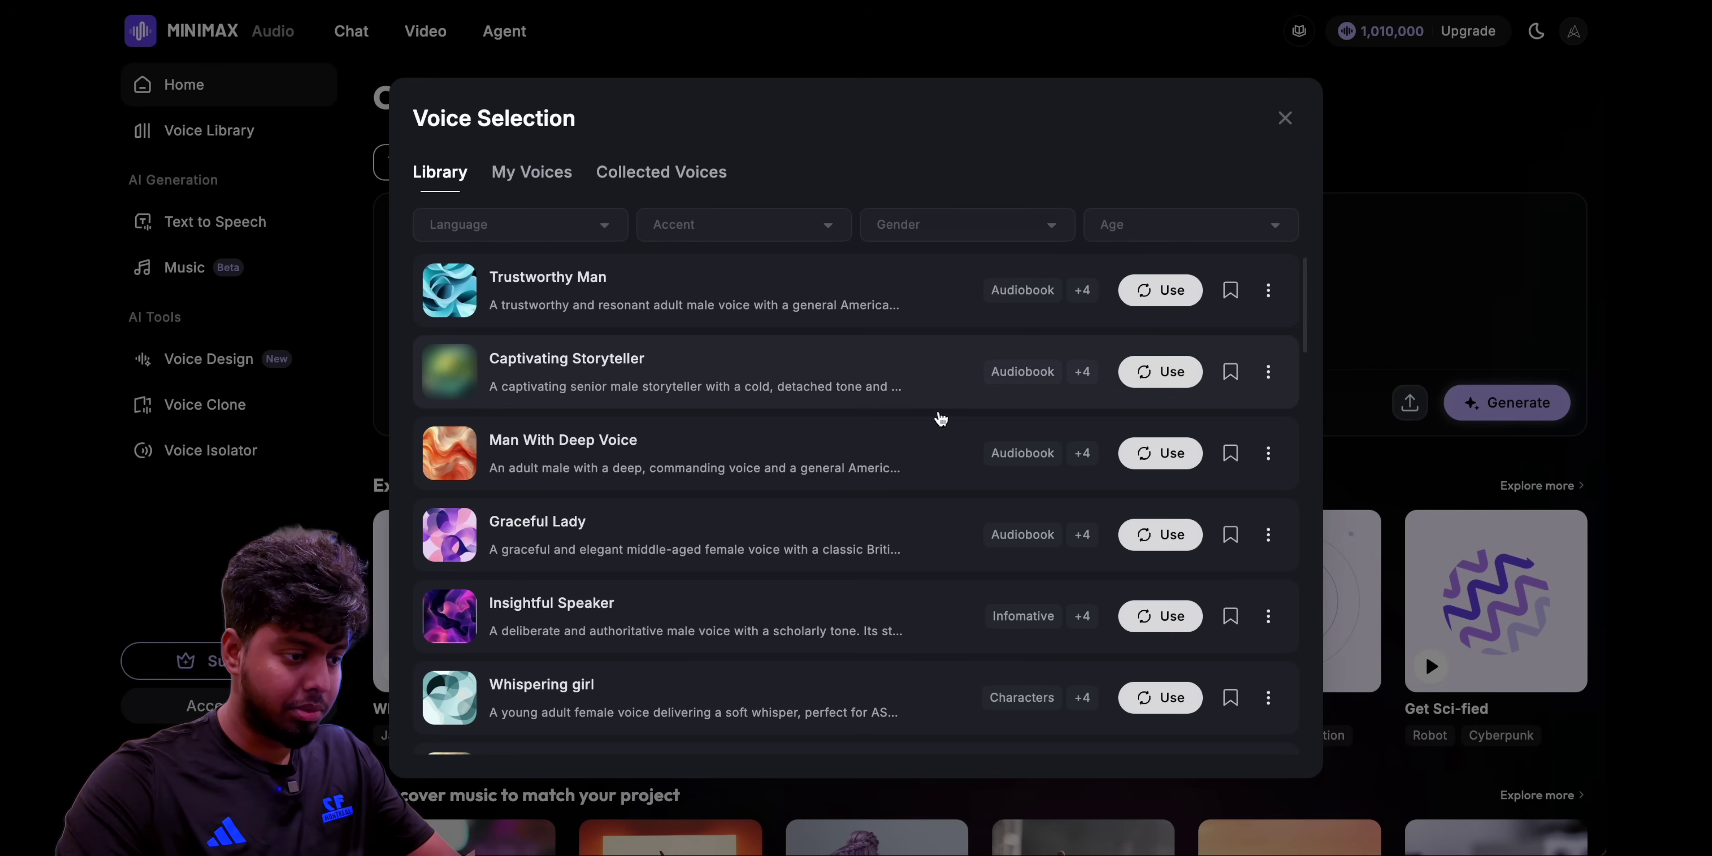
# Step: Clear the English language and EN-Indian accent filters in Voice Selection
pyautogui.scroll(-2, 935, 433)
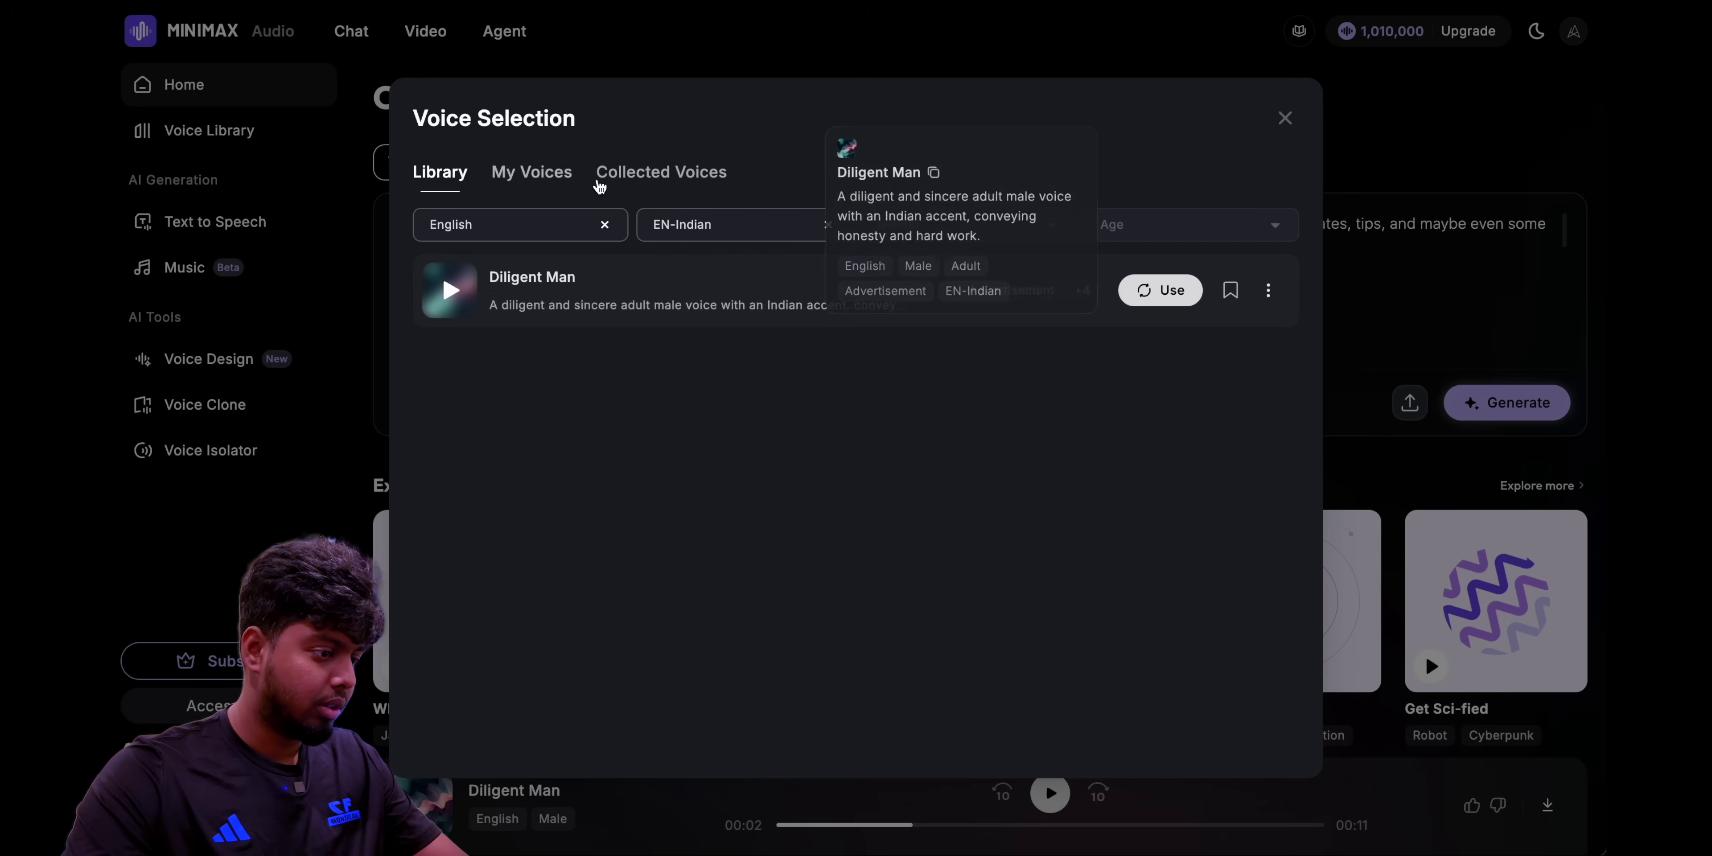
pyautogui.click(571, 226)
pyautogui.click(604, 224)
pyautogui.click(828, 224)
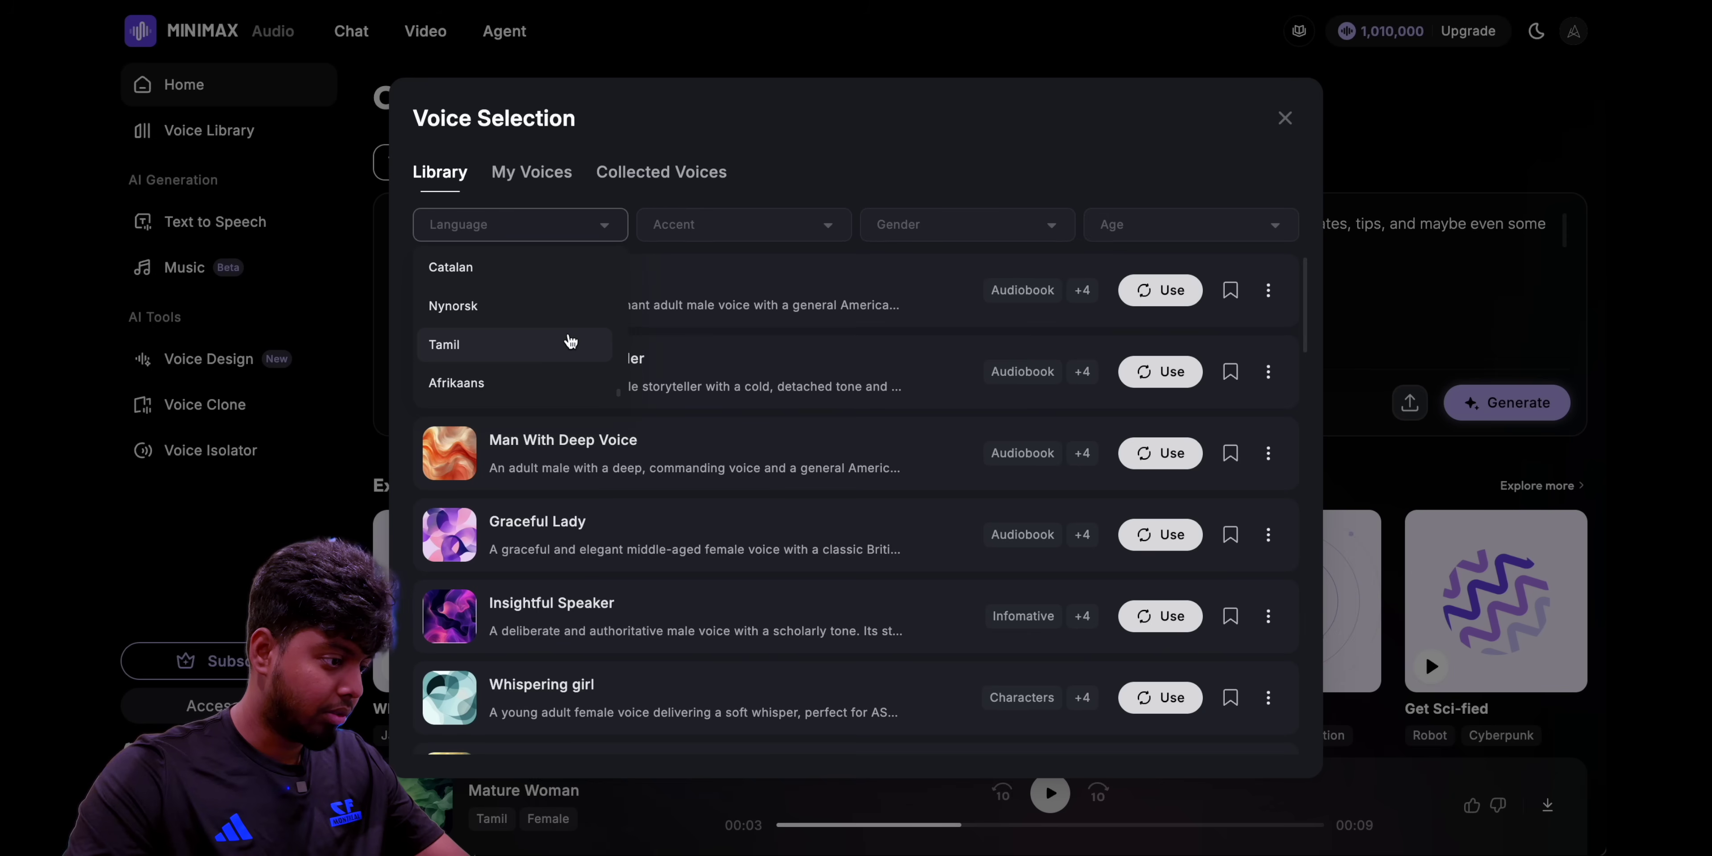
pyautogui.click(730, 183)
# Step: Review the Gender and Age filters, then close Voice Selection with Captivating Storyteller chosen
pyautogui.click(1000, 226)
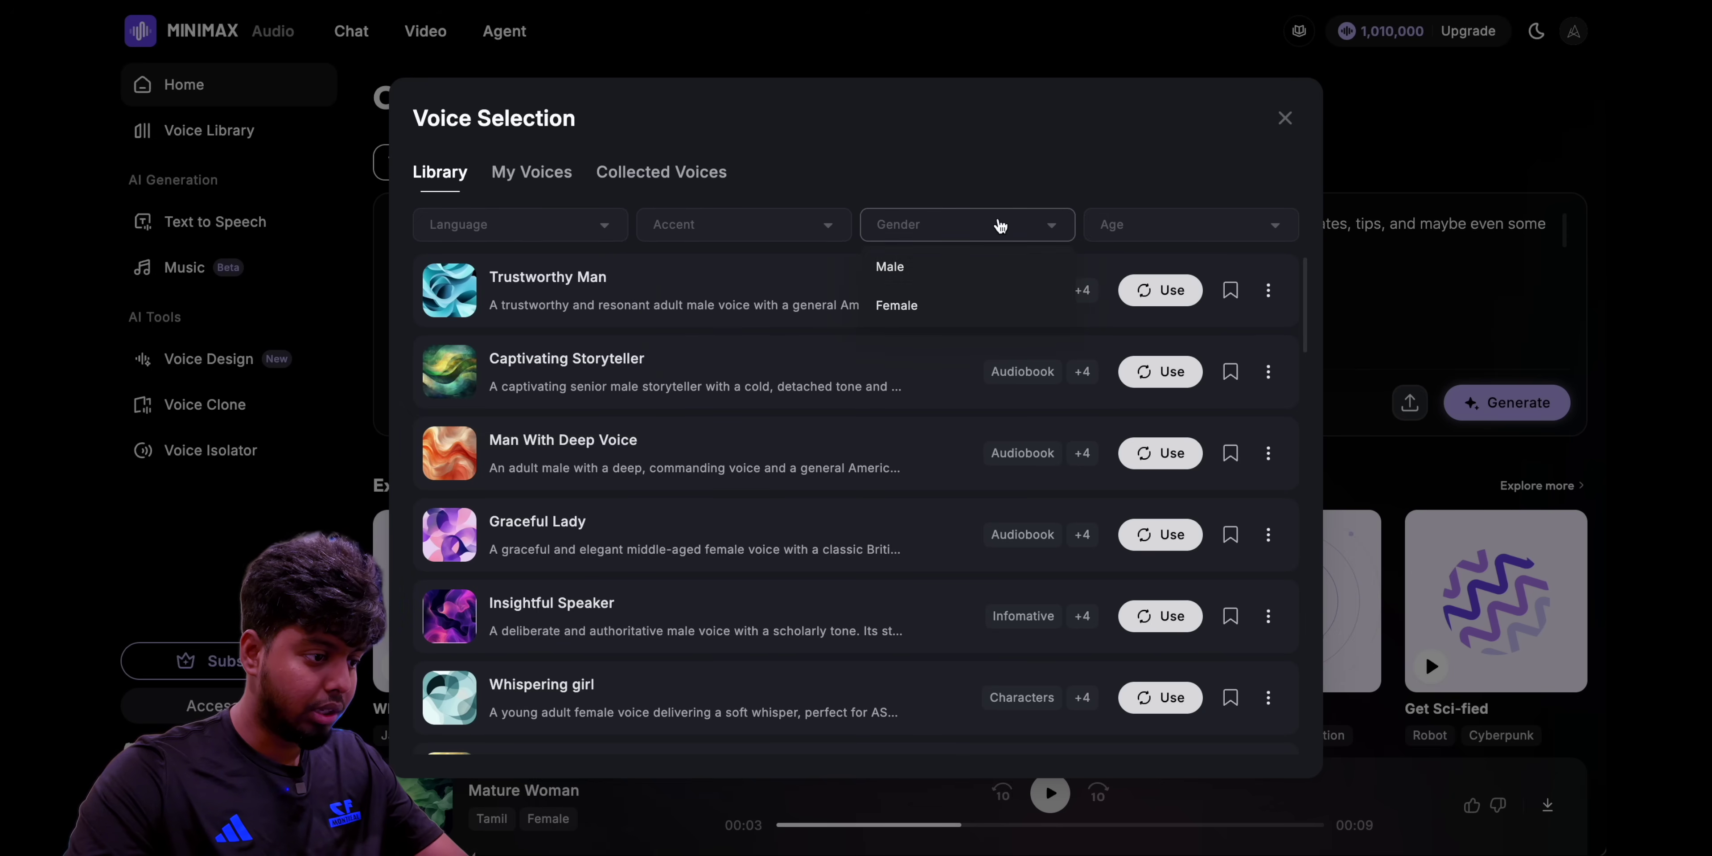
pyautogui.click(1157, 238)
pyautogui.press('Escape')
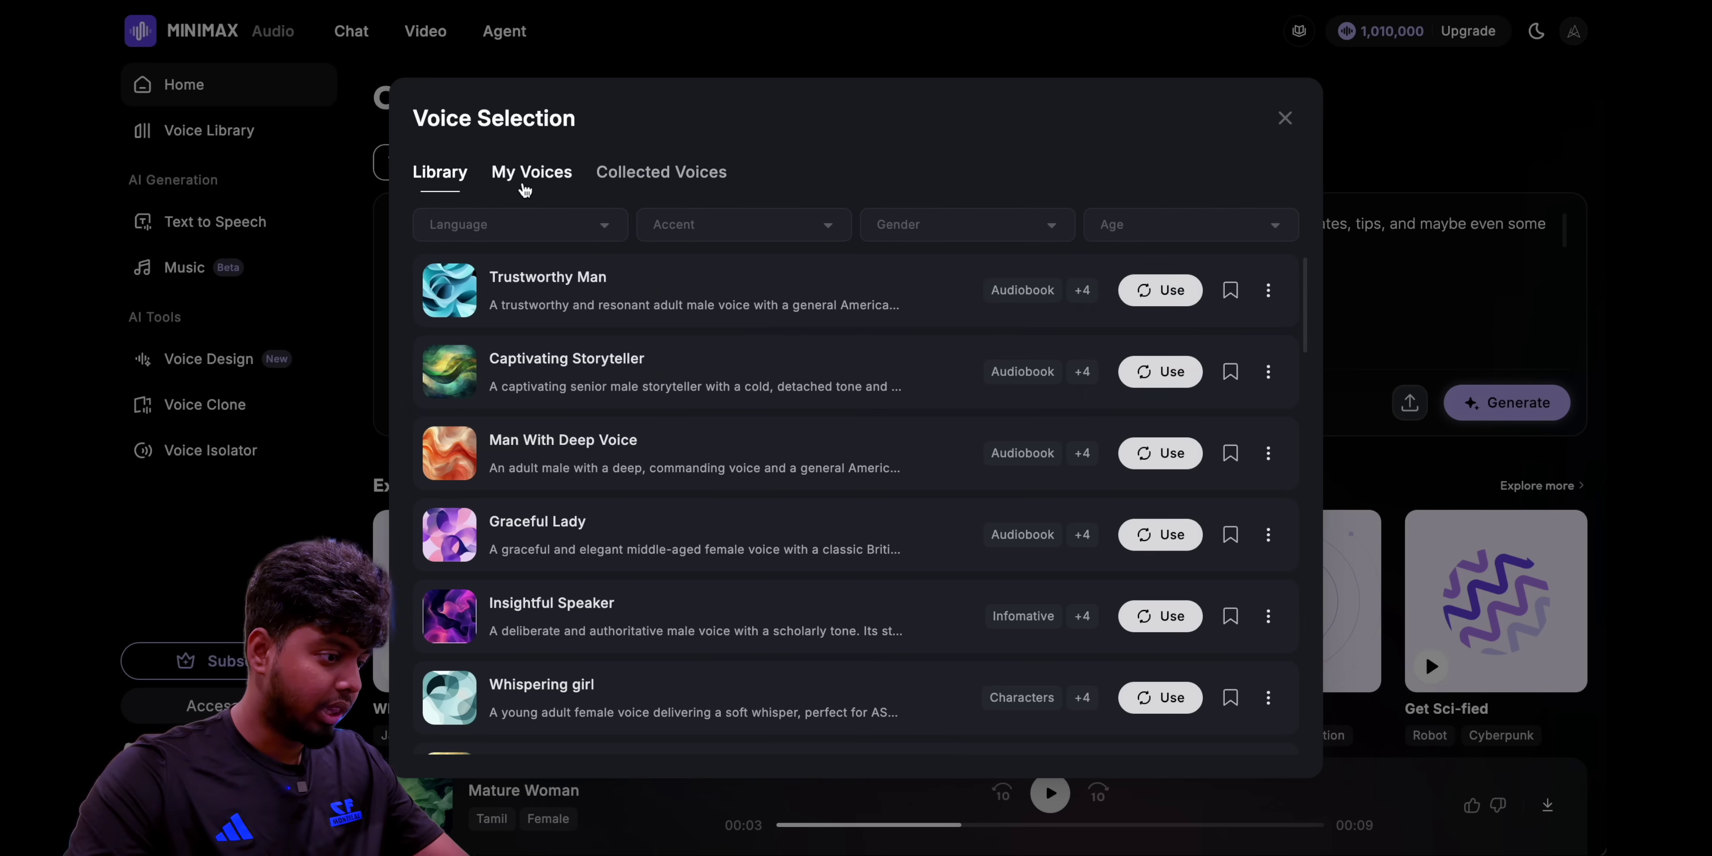
pyautogui.press('Escape')
pyautogui.click(775, 648)
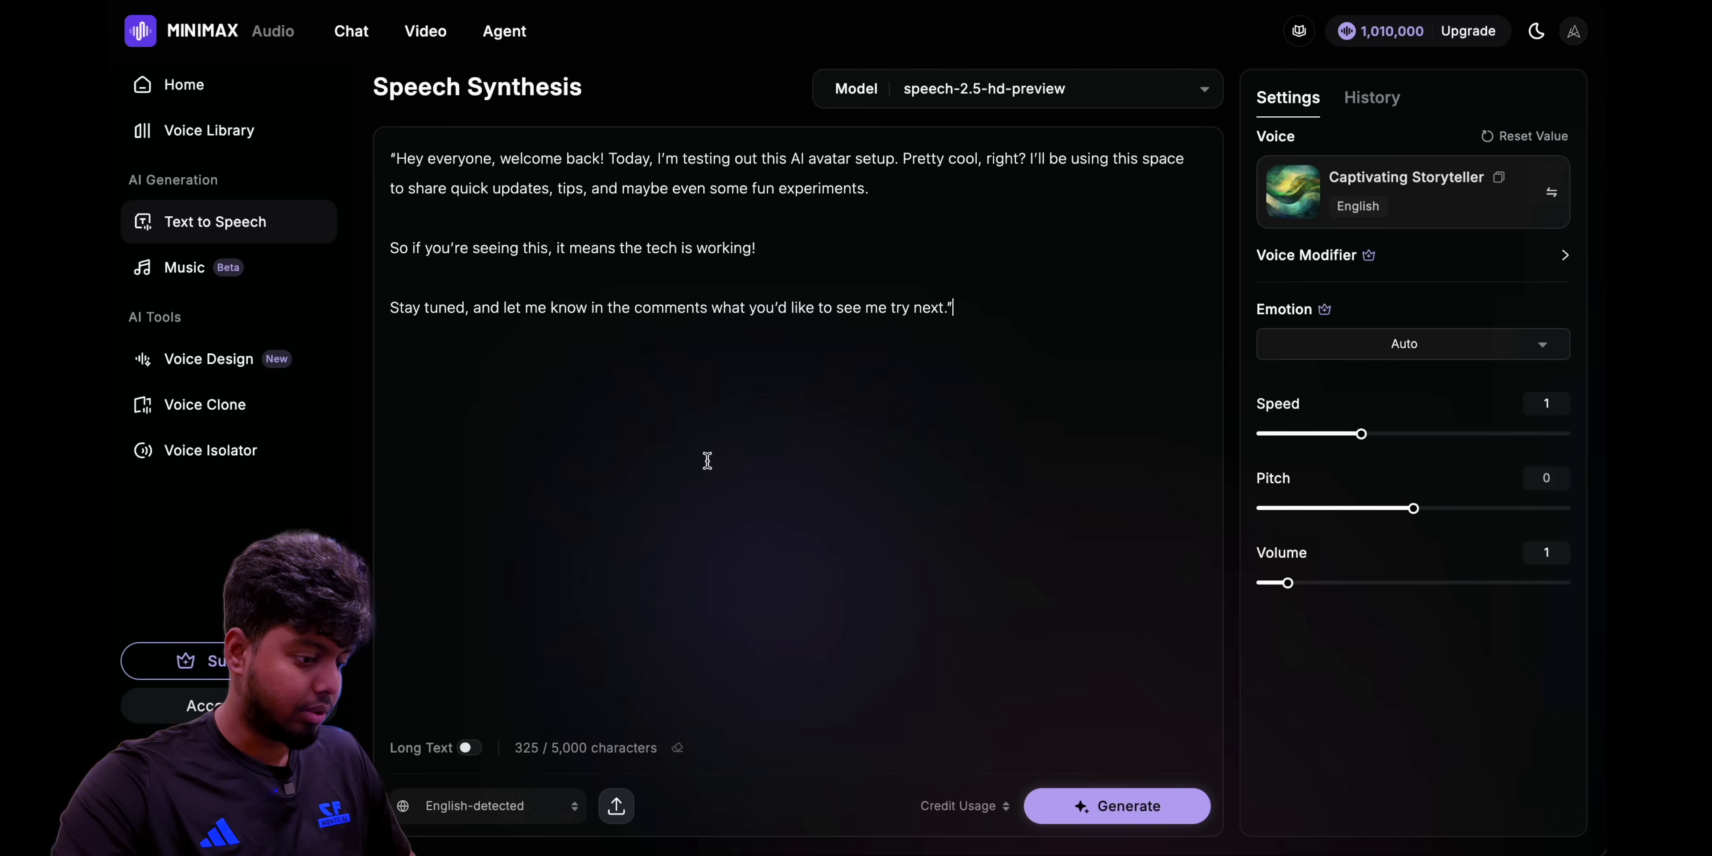
# Step: Generate the 21-second Captivating Storyteller speech, check Voice Modifier, and accept the Music terms
pyautogui.moveTo(954, 807)
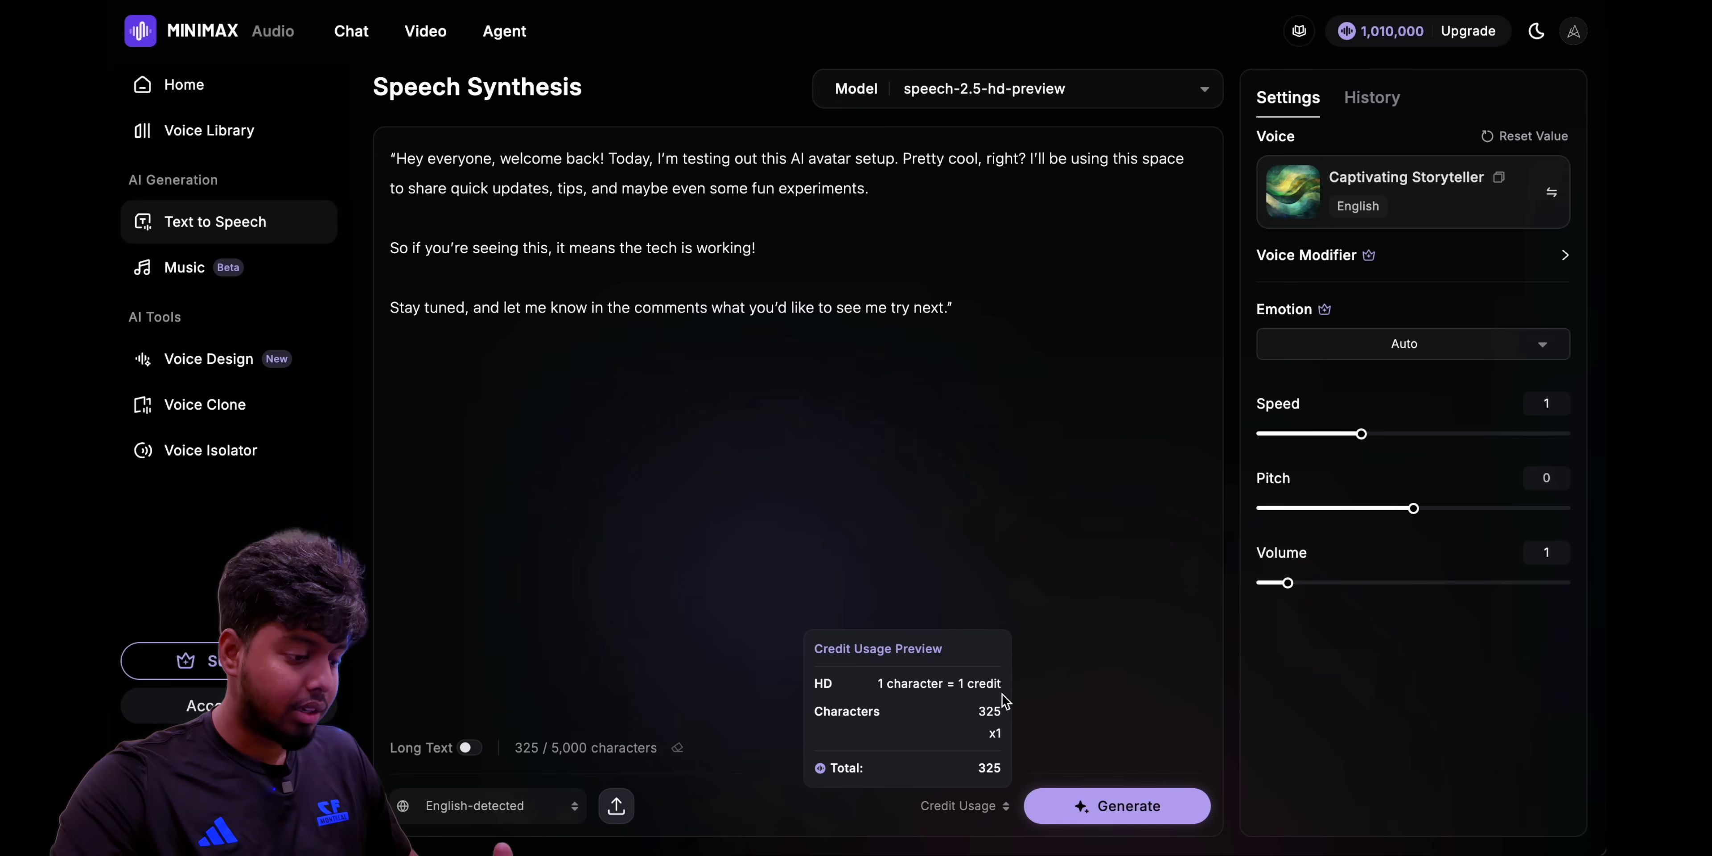
pyautogui.click(1116, 806)
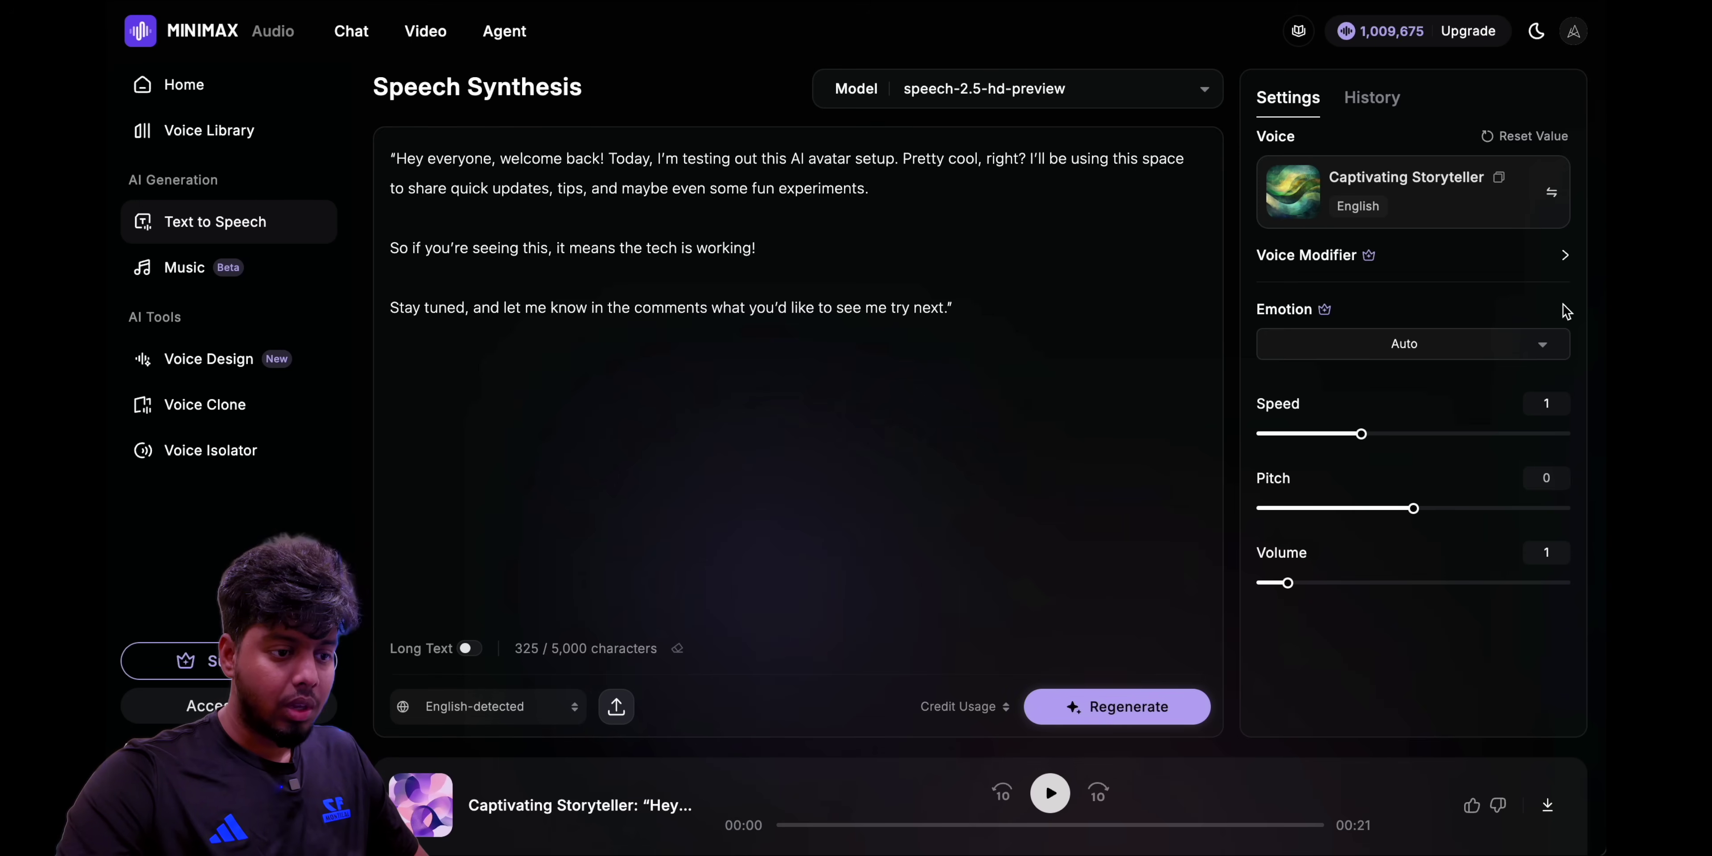
pyautogui.click(1563, 258)
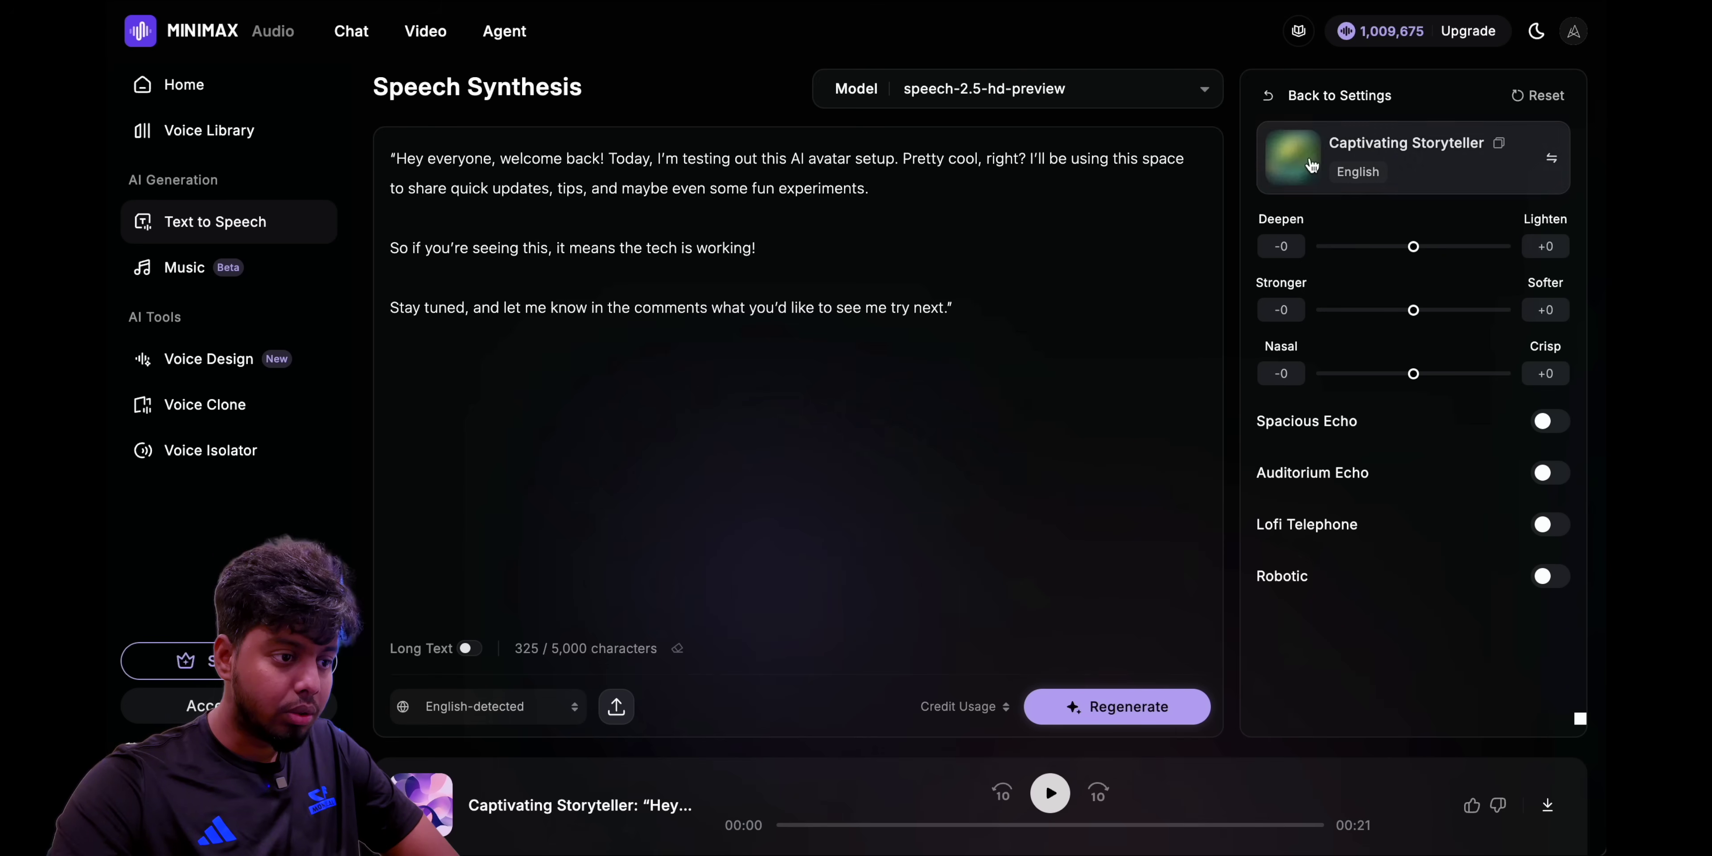
pyautogui.click(1269, 96)
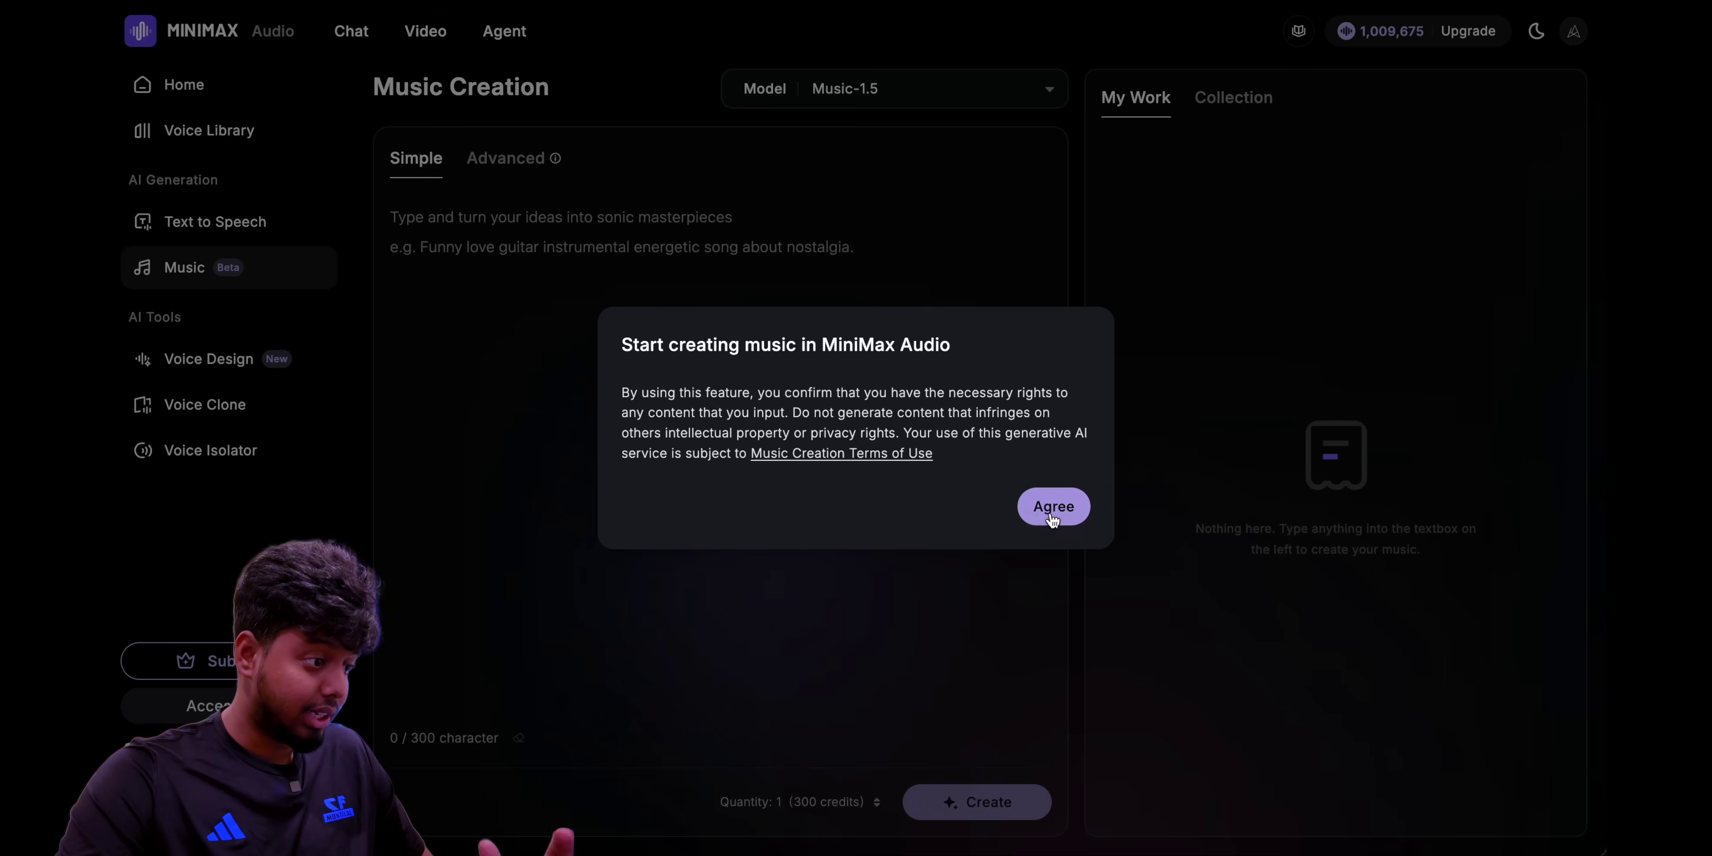
pyautogui.click(1055, 504)
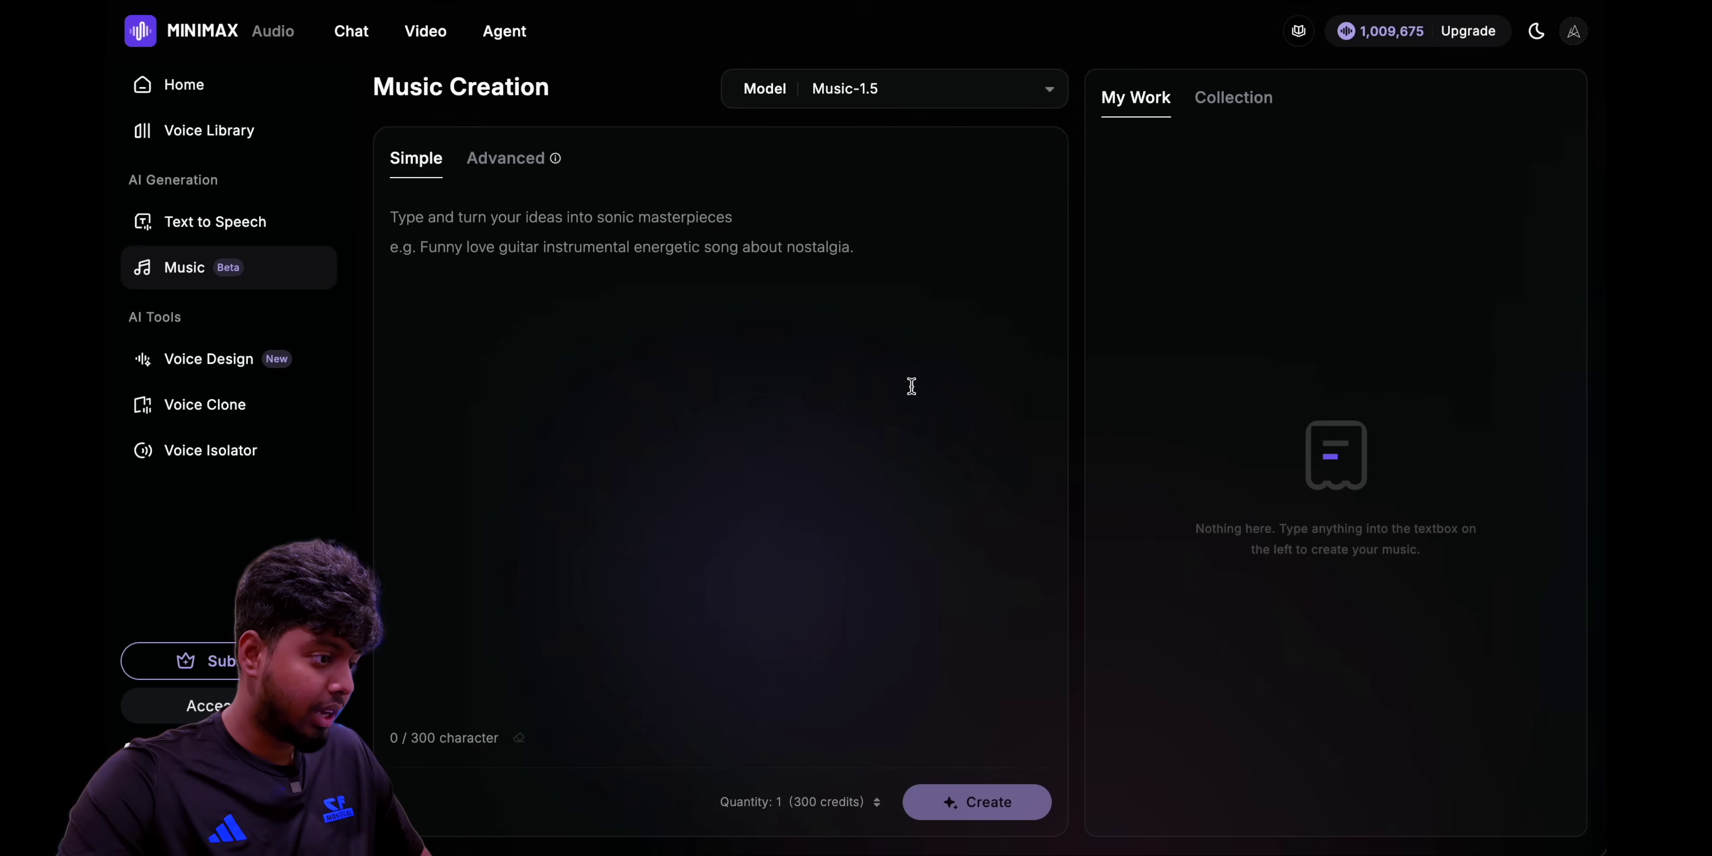
# Step: Keep Music-1.5 and paste the Tamil love lyrics with a soft lo-fi song request
pyautogui.click(993, 95)
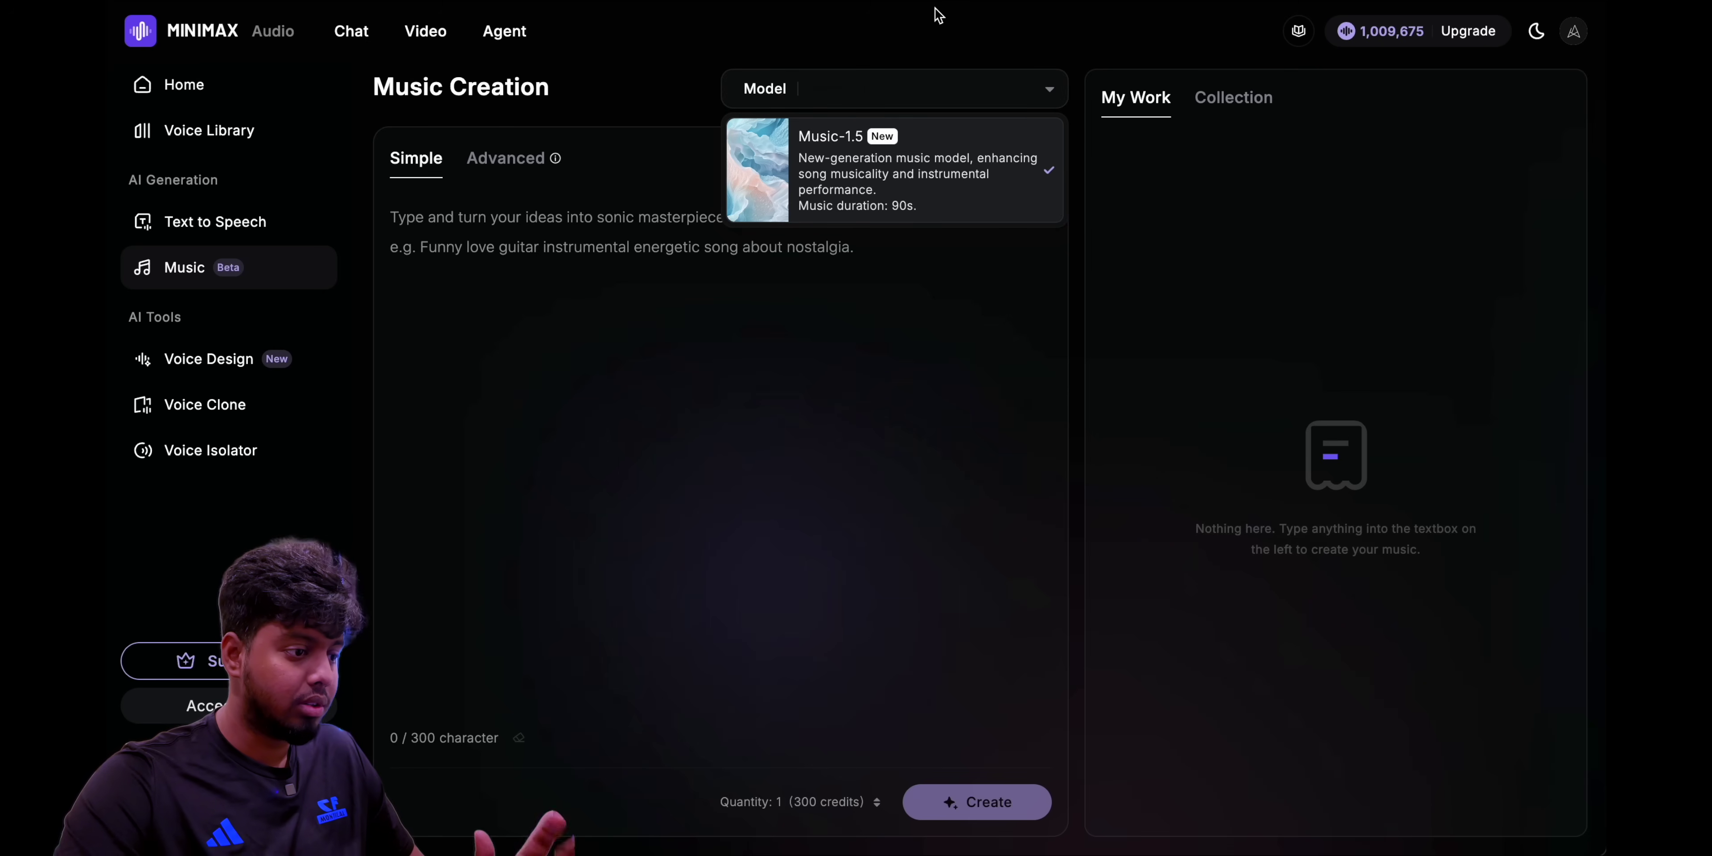
pyautogui.click(637, 313)
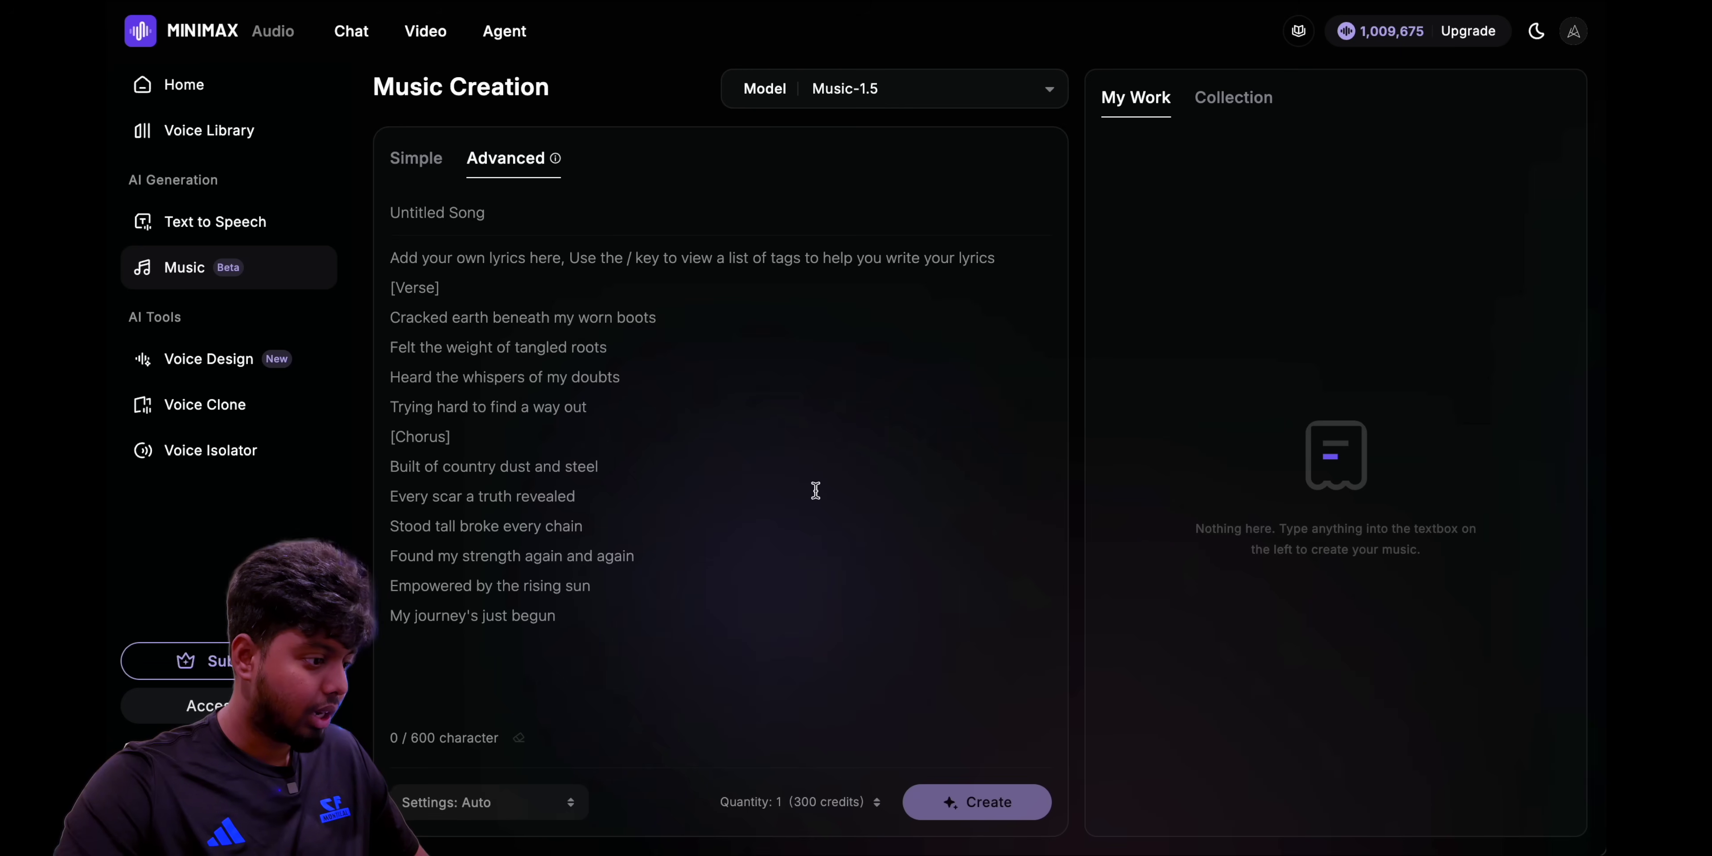
pyautogui.click(535, 813)
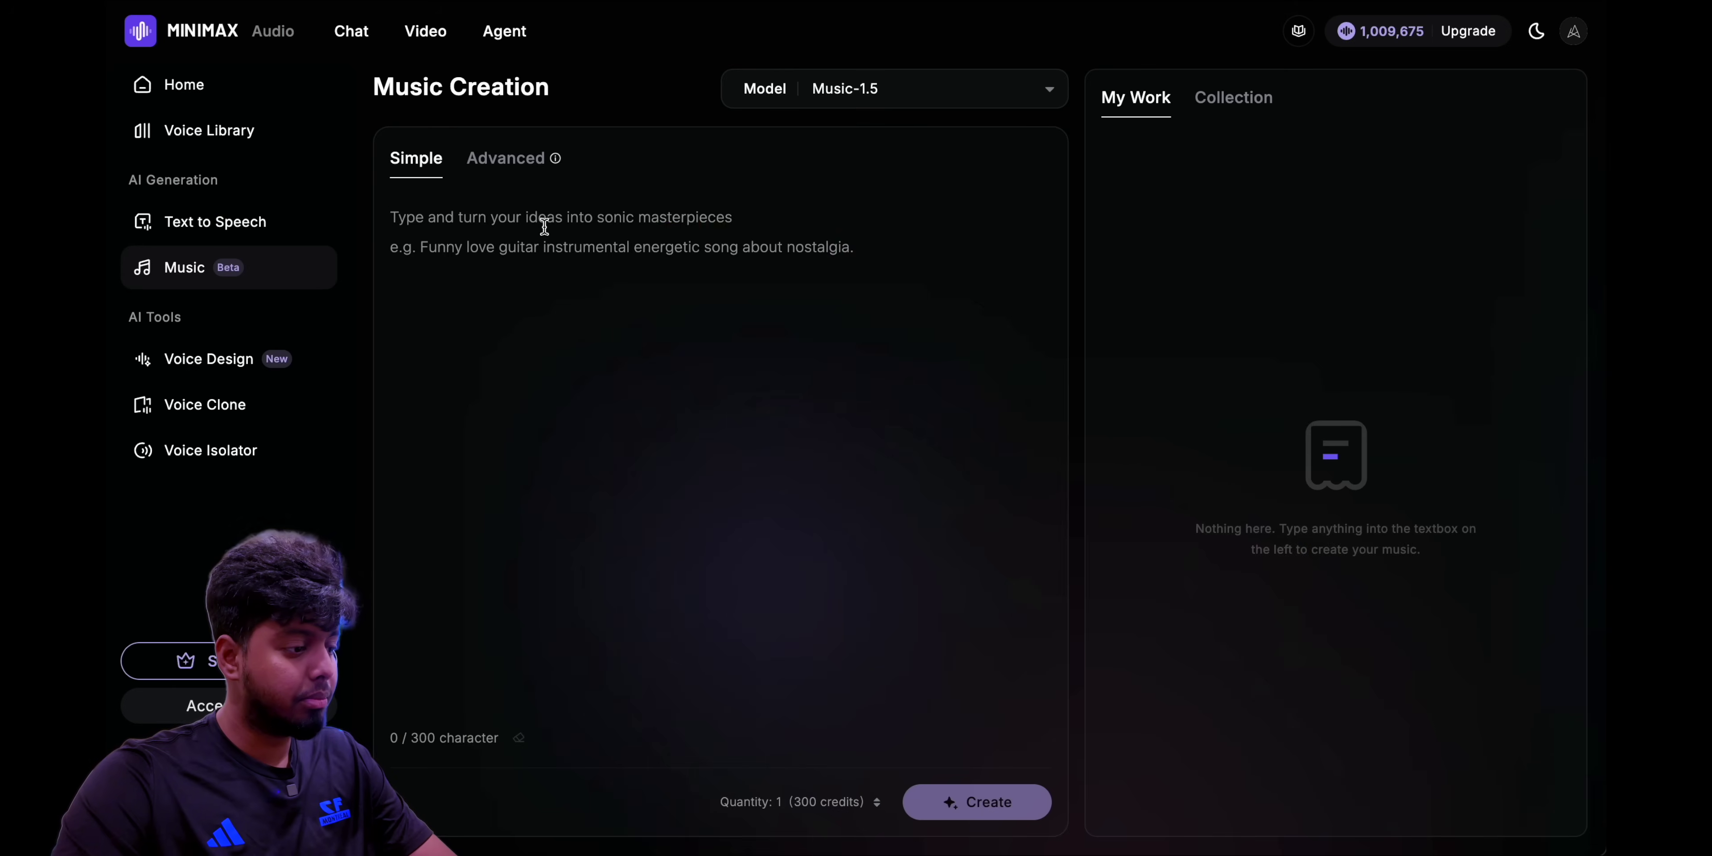
pyautogui.write('காற்றின் மெலோடி போல உன் சிரிப்பு என் மனதில் ஓசை நட்சத்திரம் கூடும் இரவில் நீயே என் கனவின் இசை  பாதைகள் எங்கும் நீ தான் வானம் வரையும் ஓவியம் போல உன் பெயர் சொல்லும் நேரம் இதயம் துடிக்கும் ராகம் போல  make a song, a love themed tamil song, soft beats, lo fi, smooth')
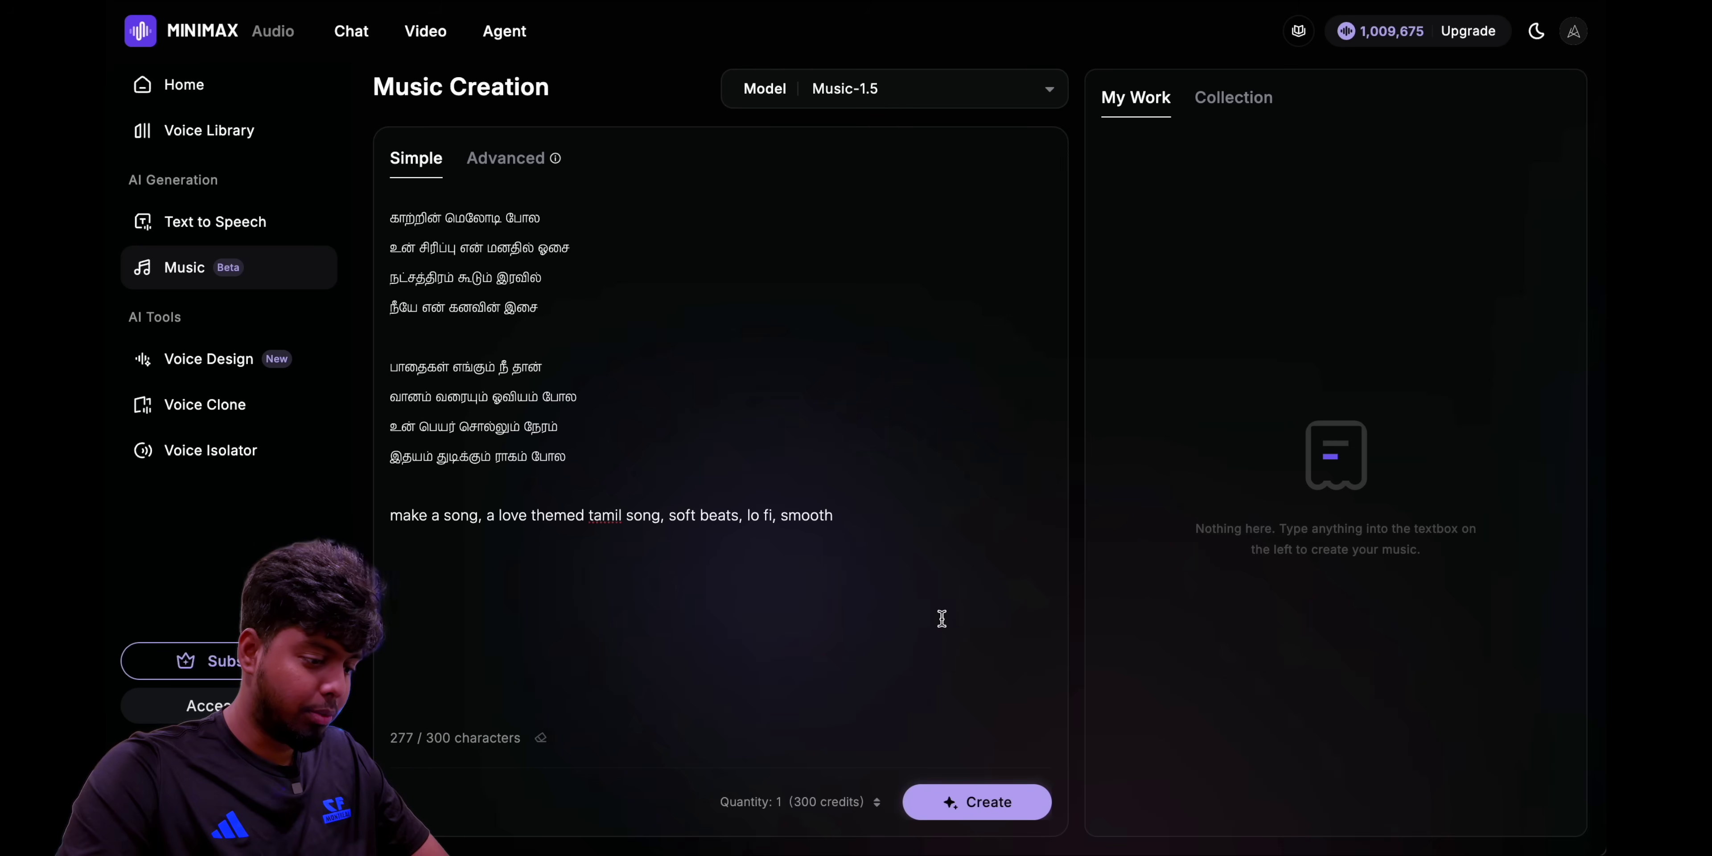
# Step: Create the song 'kaatrin melody' from the Tamil lyrics prompt
pyautogui.click(988, 804)
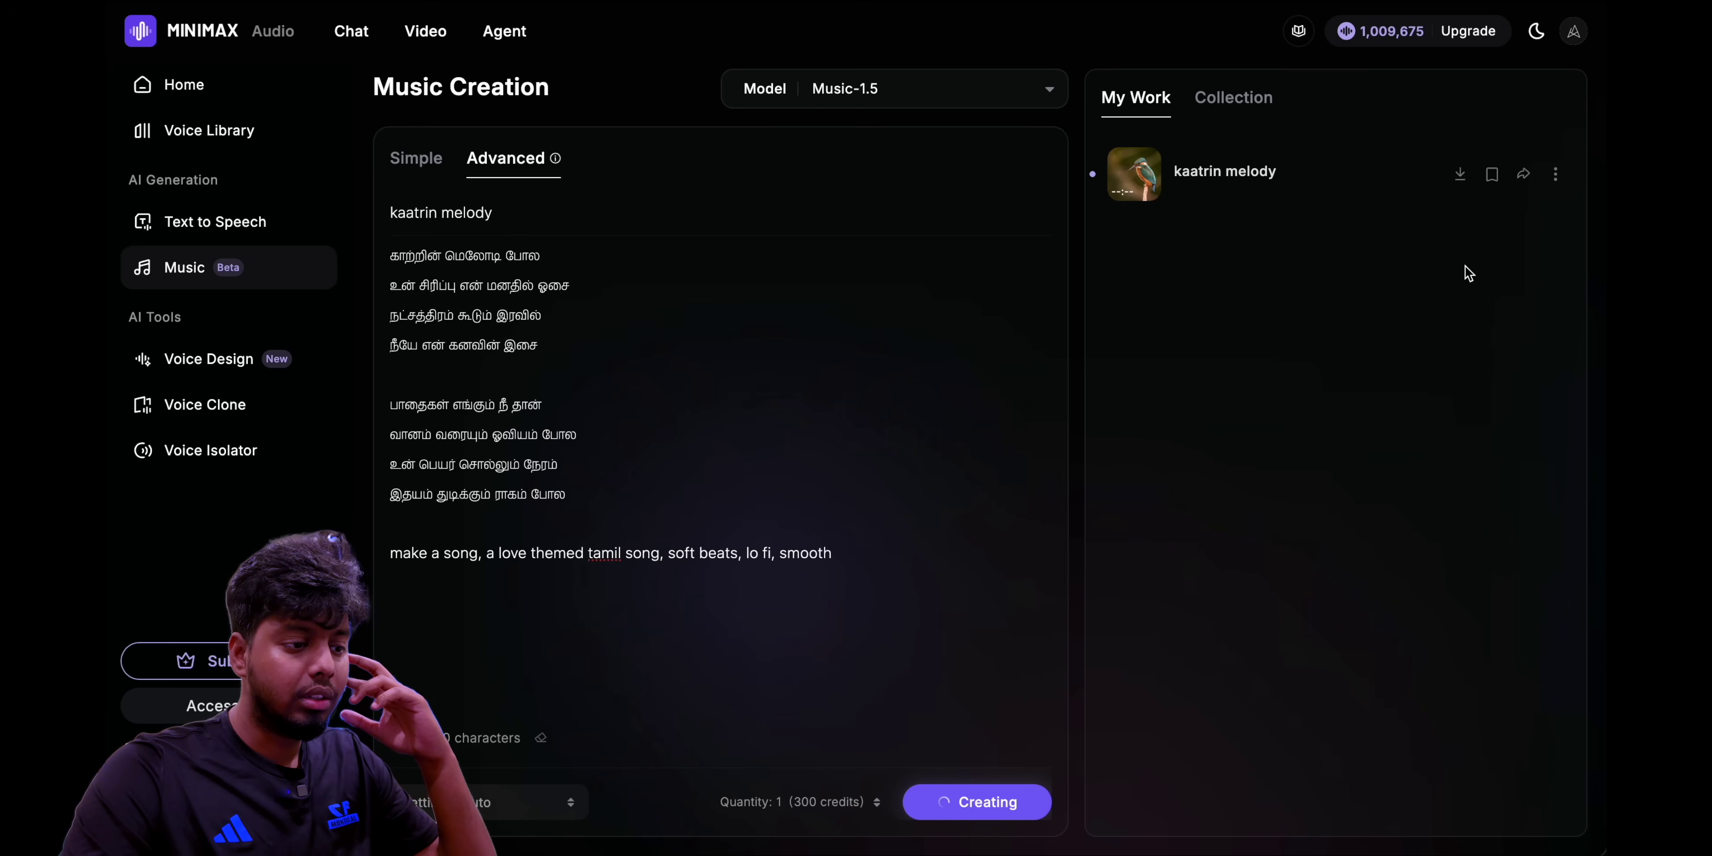
pyautogui.moveTo(1255, 170)
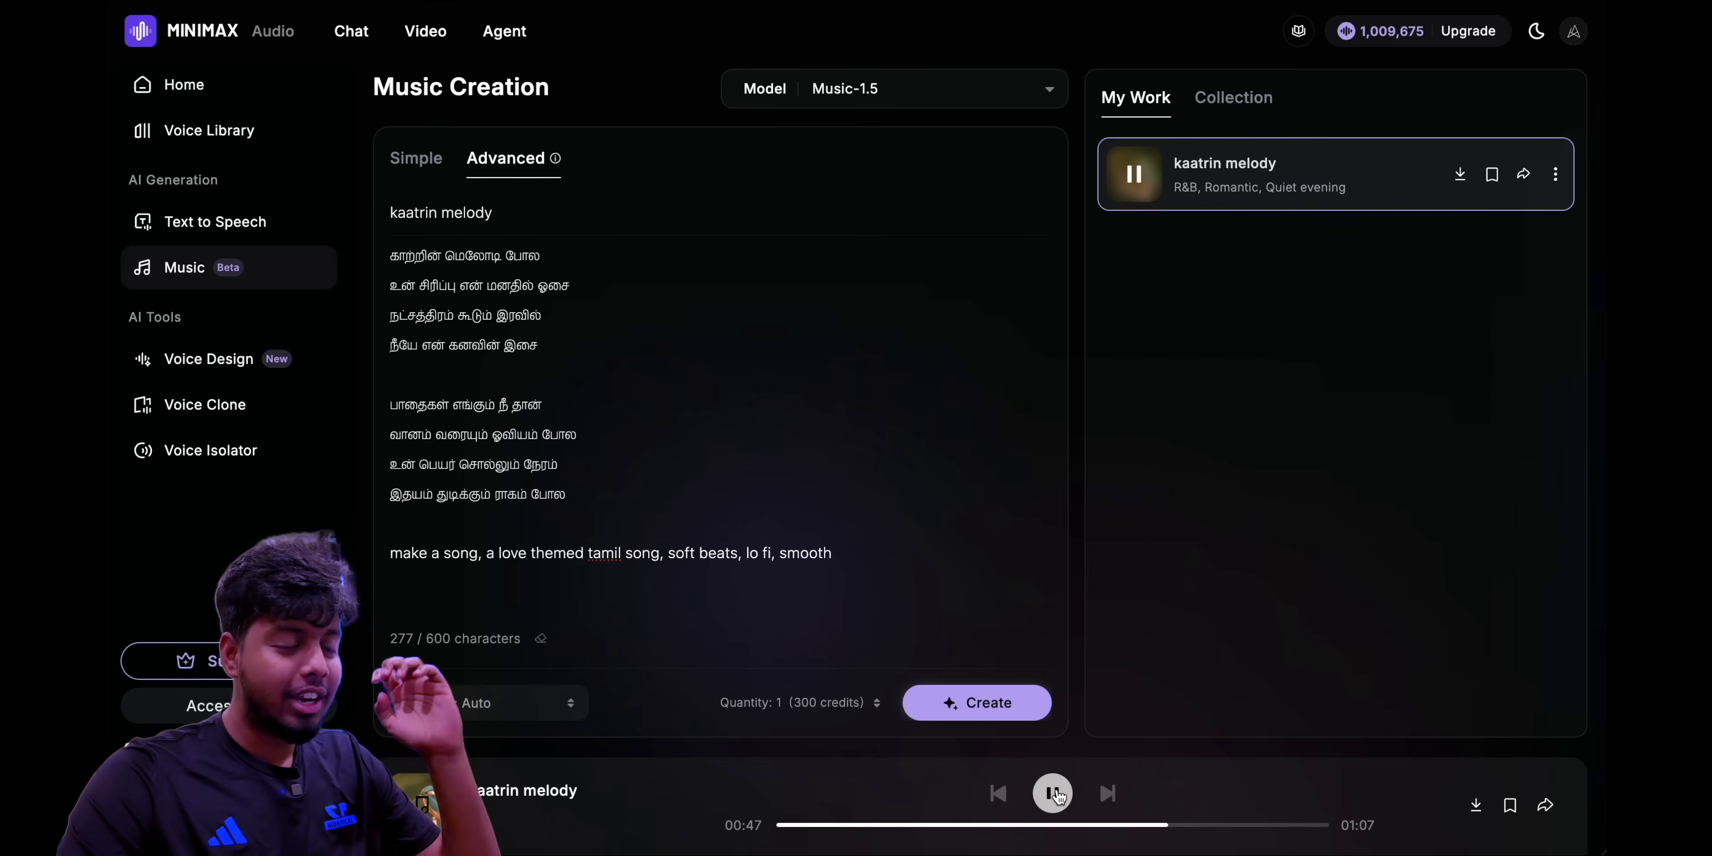
# Step: Pause the playing song and select the four English translation lines in ChatGPT
pyautogui.click(1054, 793)
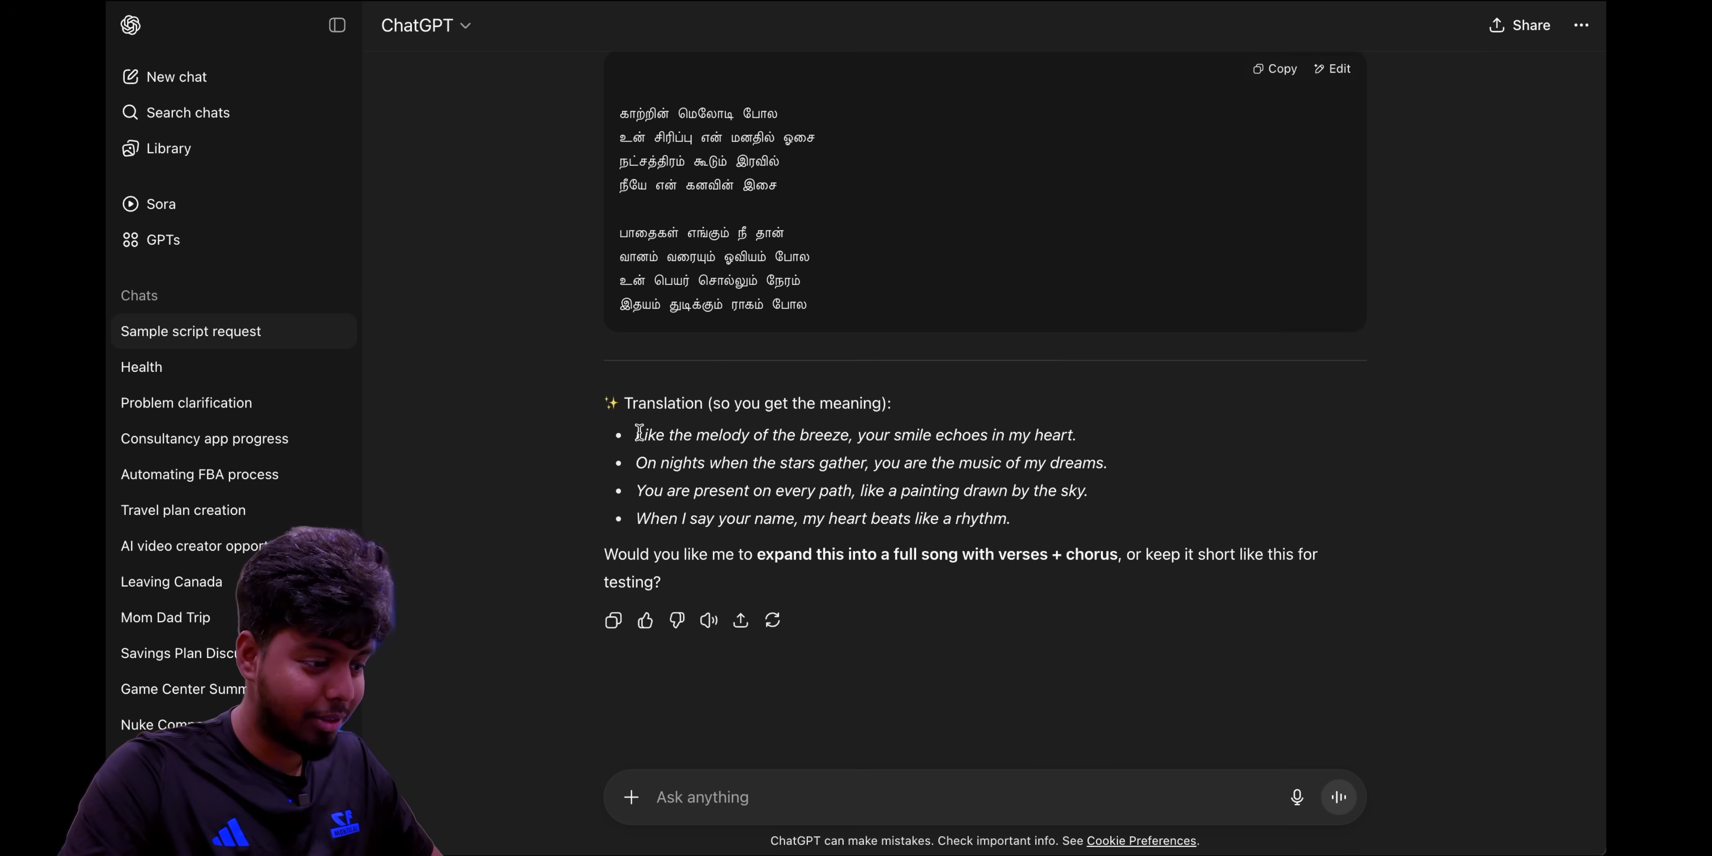
pyautogui.moveTo(707, 447); pyautogui.dragTo(1184, 642)
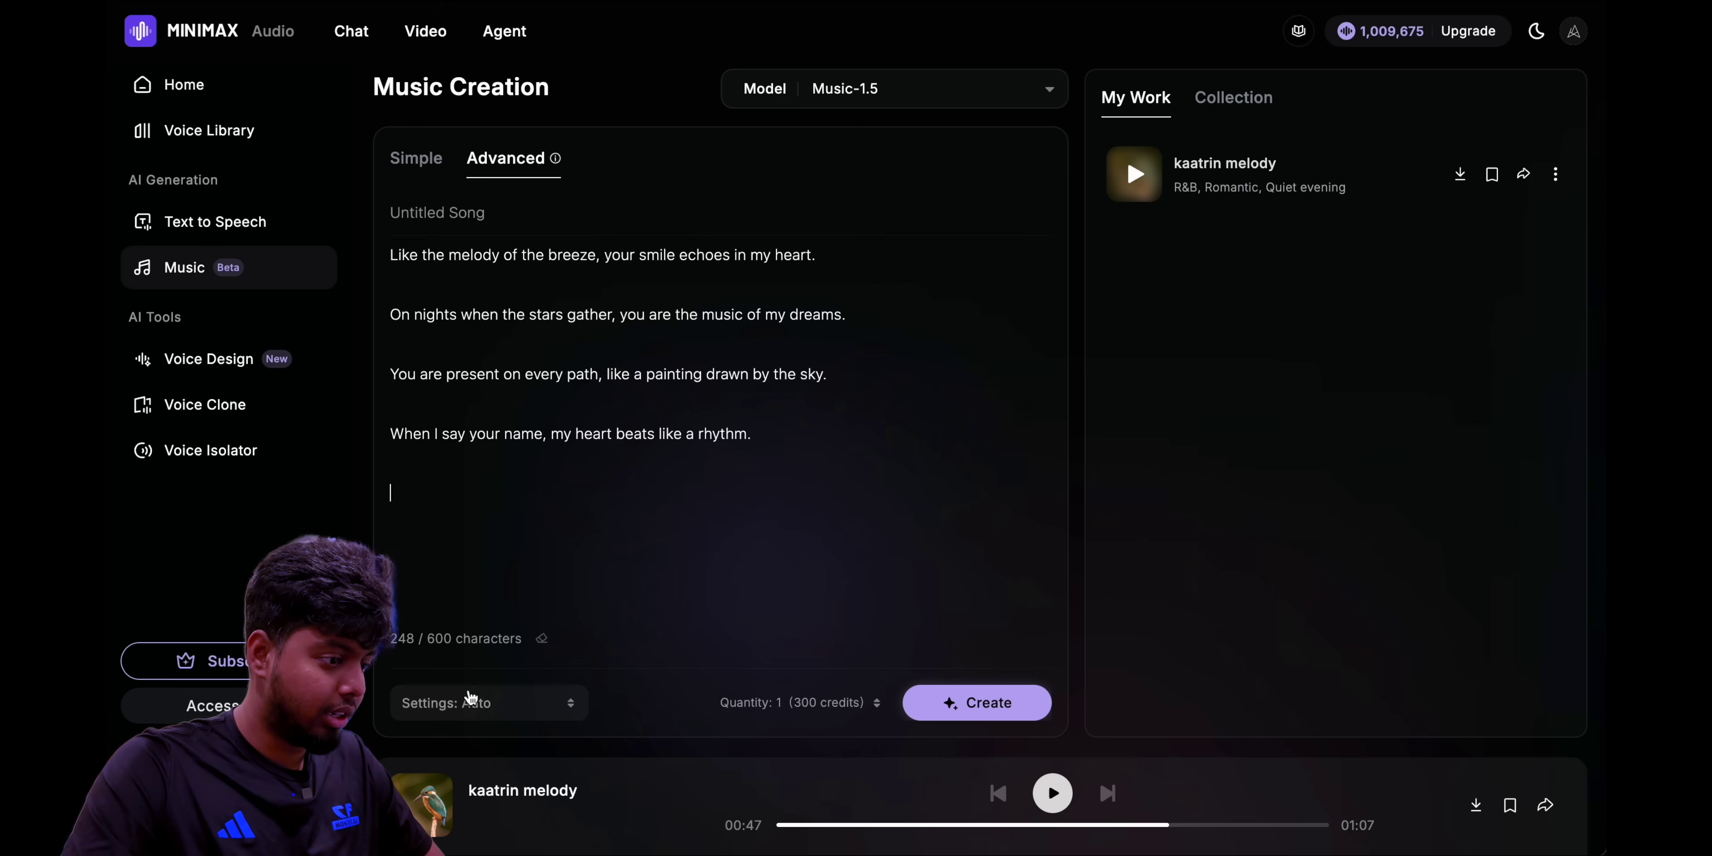
# Step: Style the new song as Hip-hop, Passionate mood, Urban romance scenario
pyautogui.click(486, 698)
pyautogui.click(834, 235)
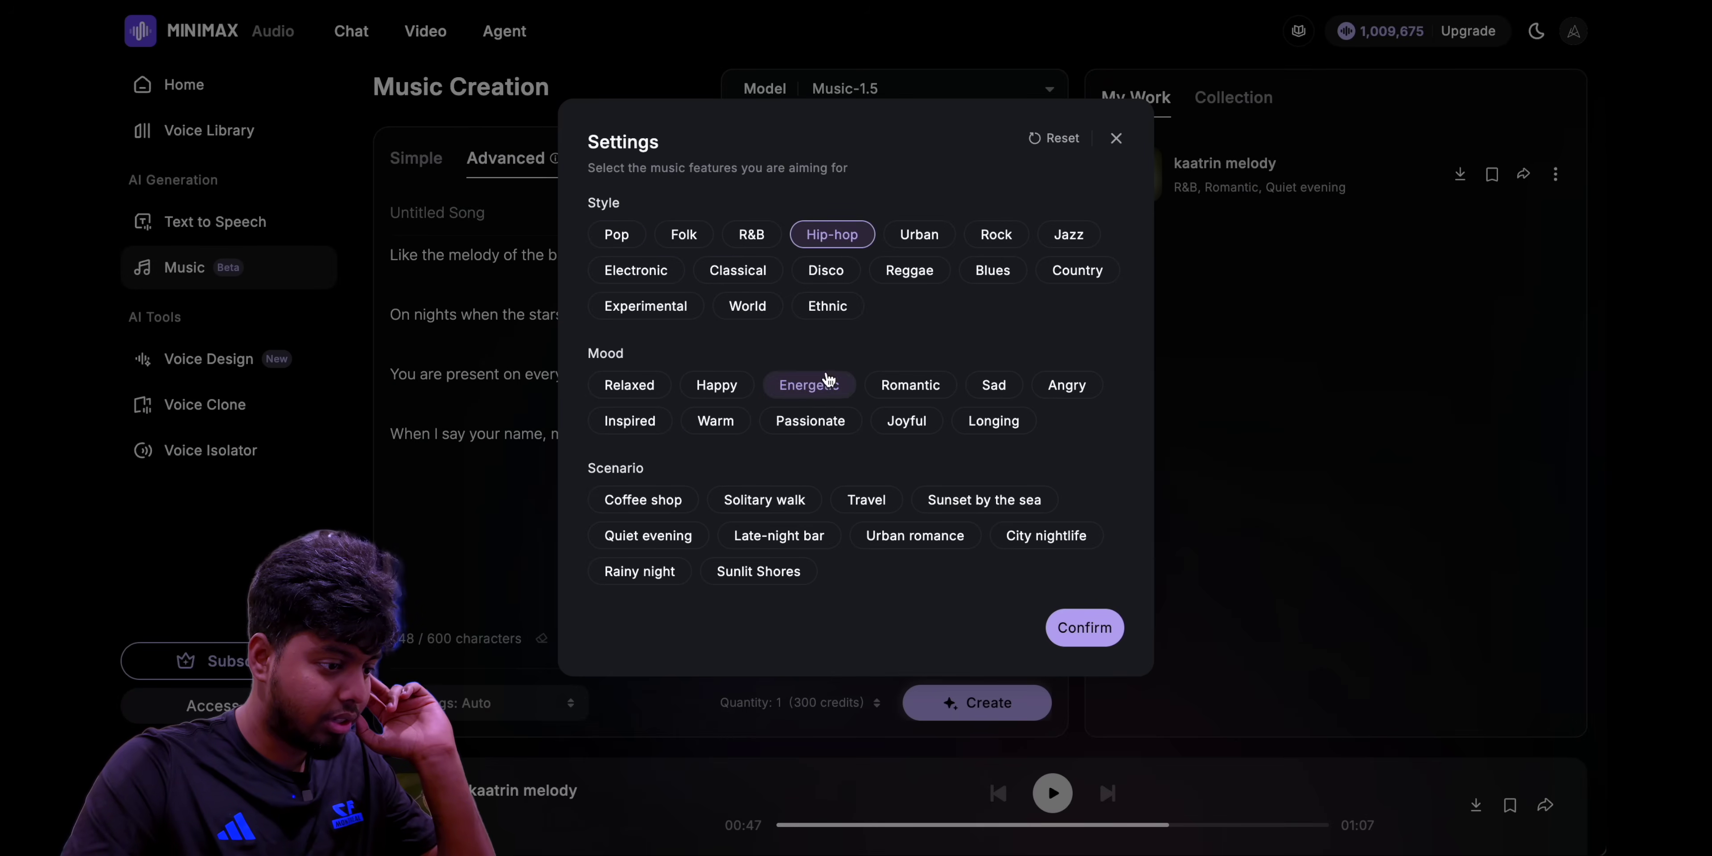
pyautogui.click(810, 420)
pyautogui.click(916, 537)
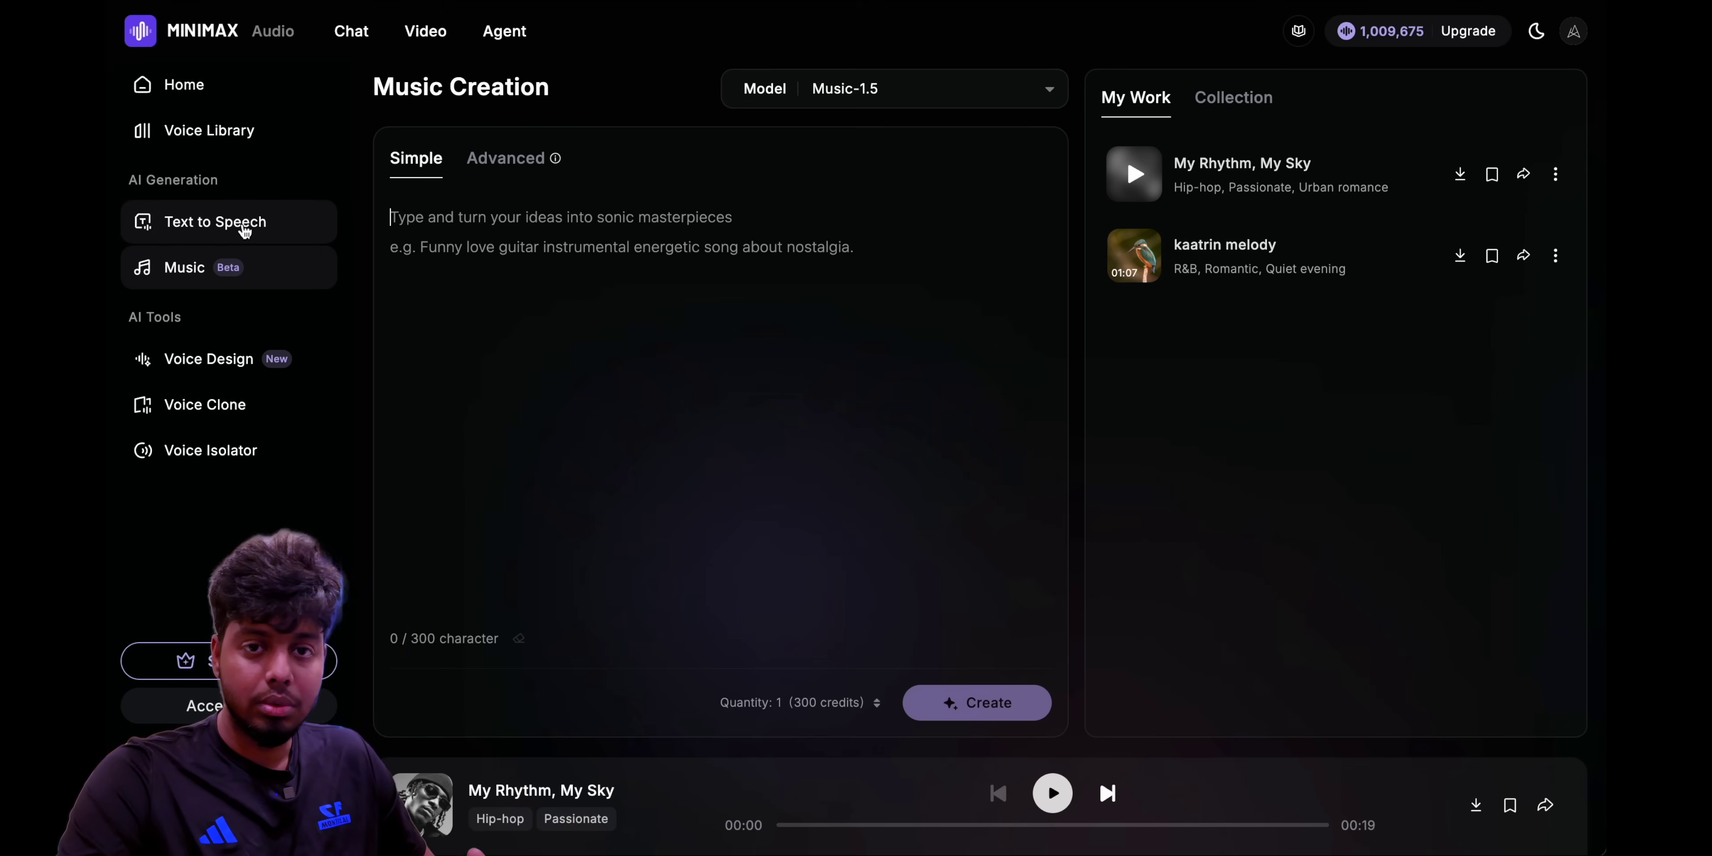
# Step: Glance at Voice Design, then switch to Voice Clone
pyautogui.click(237, 363)
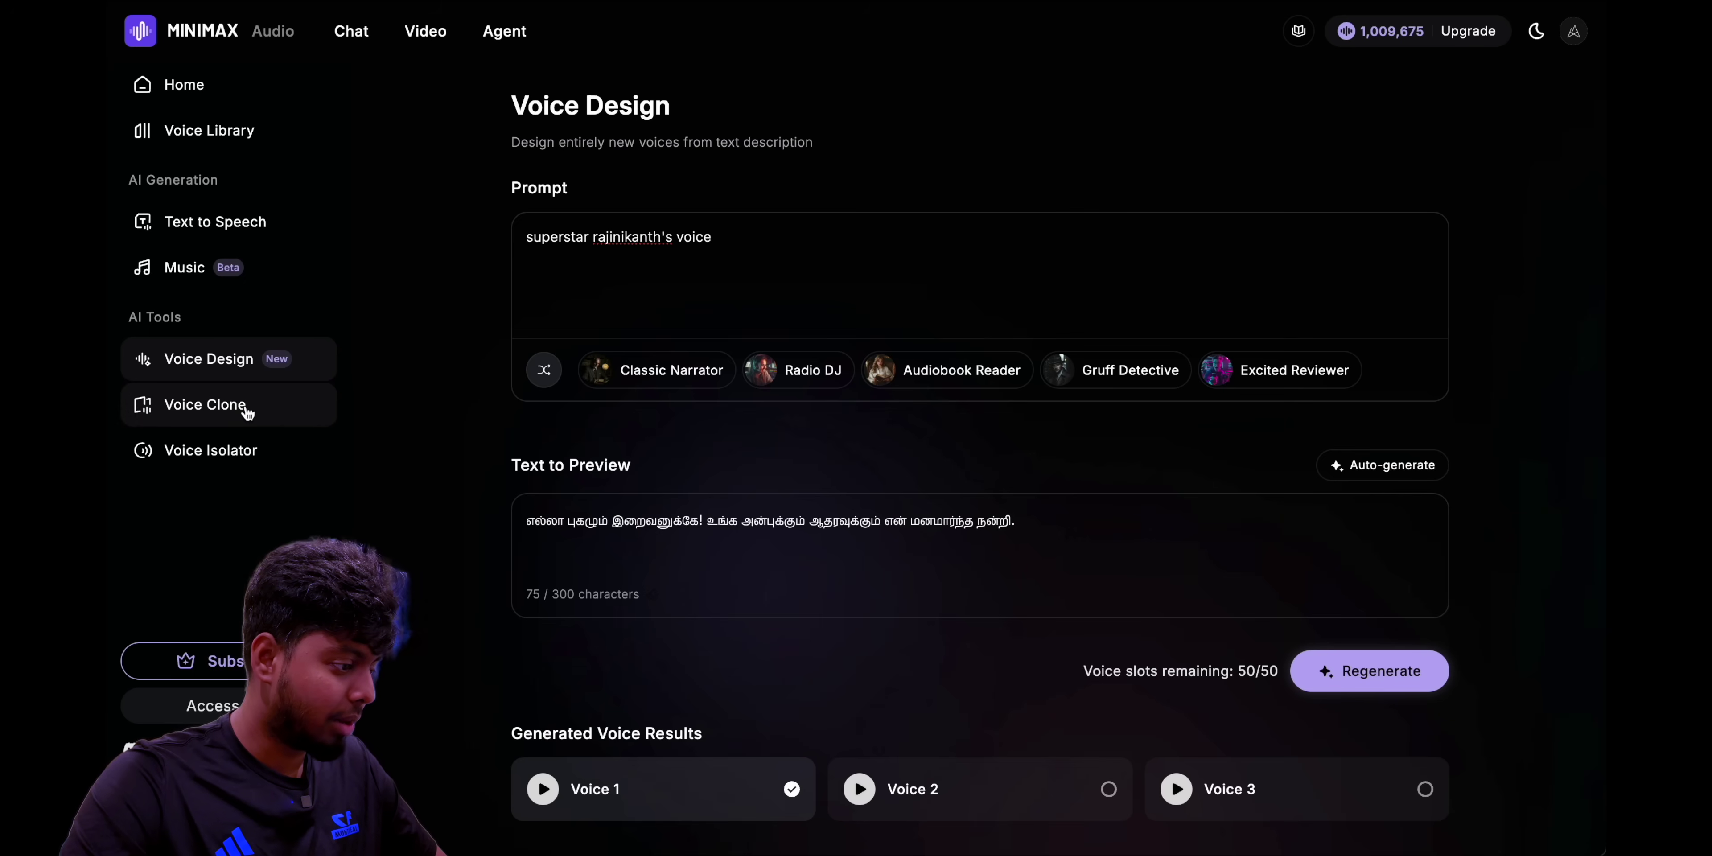
pyautogui.click(248, 412)
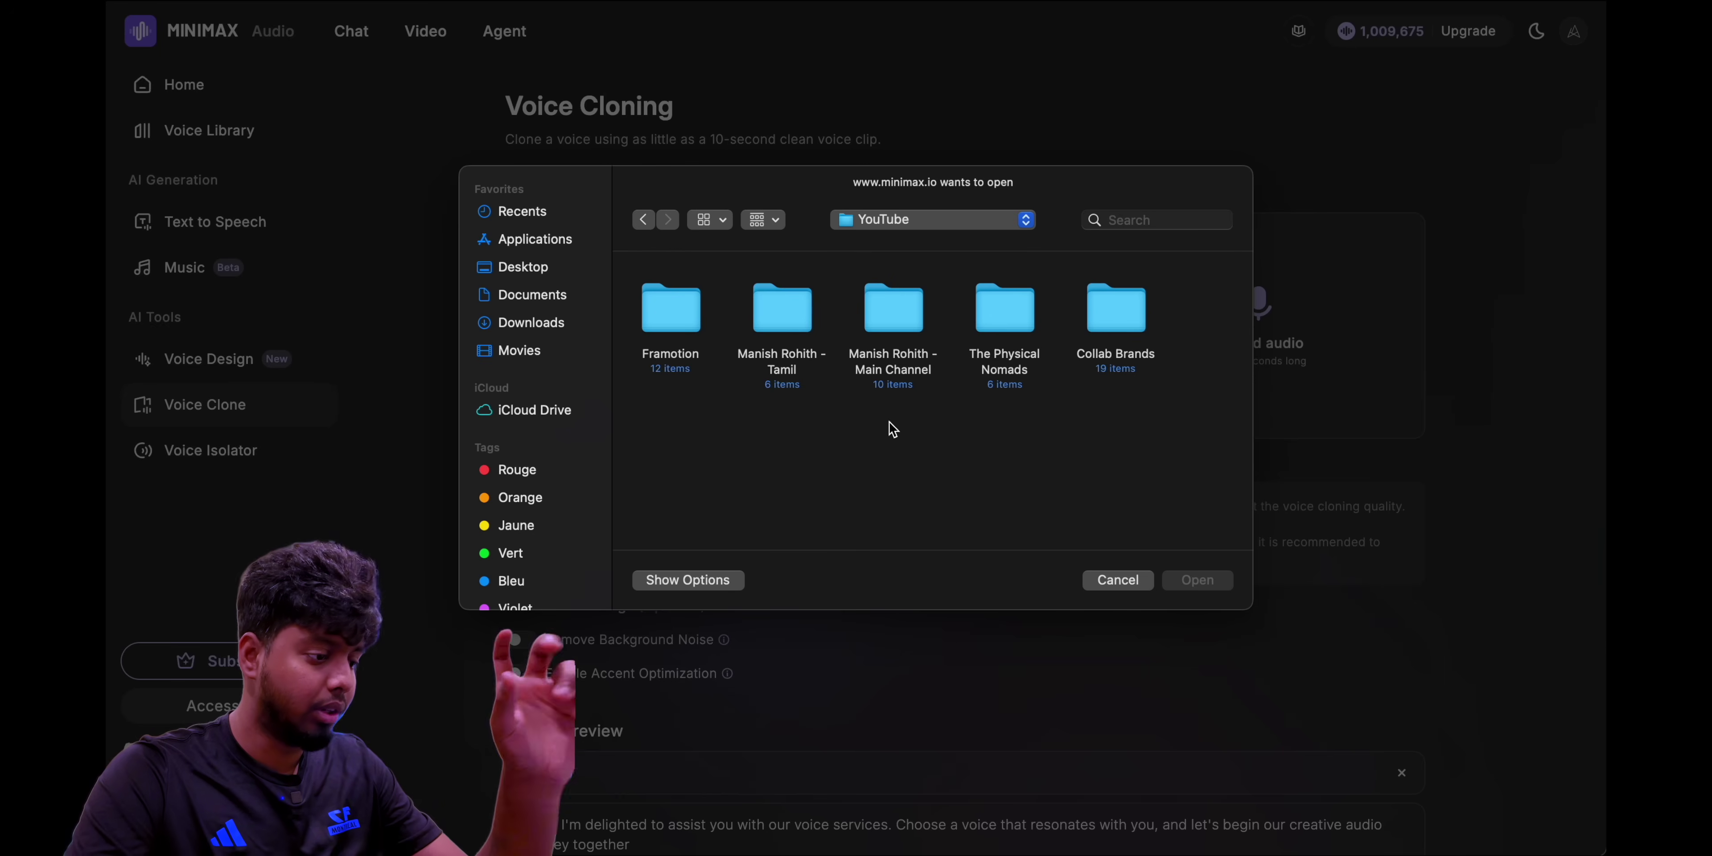
# Step: Upload Minimax Test.mp3 from the Framotion folder as the voice clone sample
pyautogui.doubleClick(681, 321)
pyautogui.click(685, 308)
pyautogui.click(1193, 577)
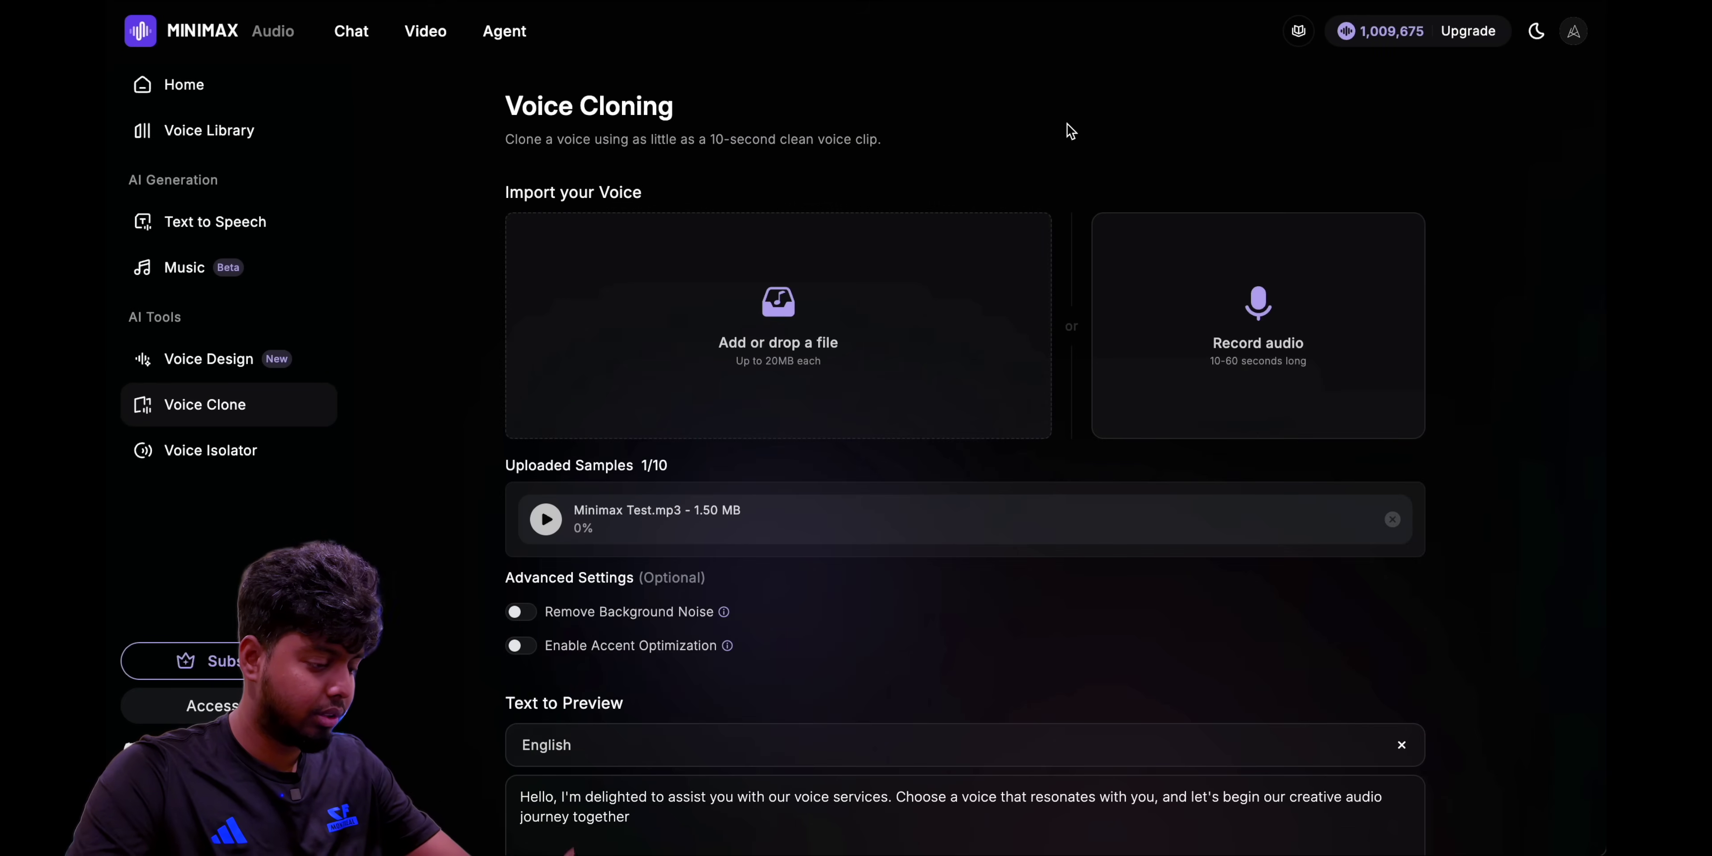
pyautogui.scroll(-2, 1067, 126)
pyautogui.scroll(-1, 1067, 127)
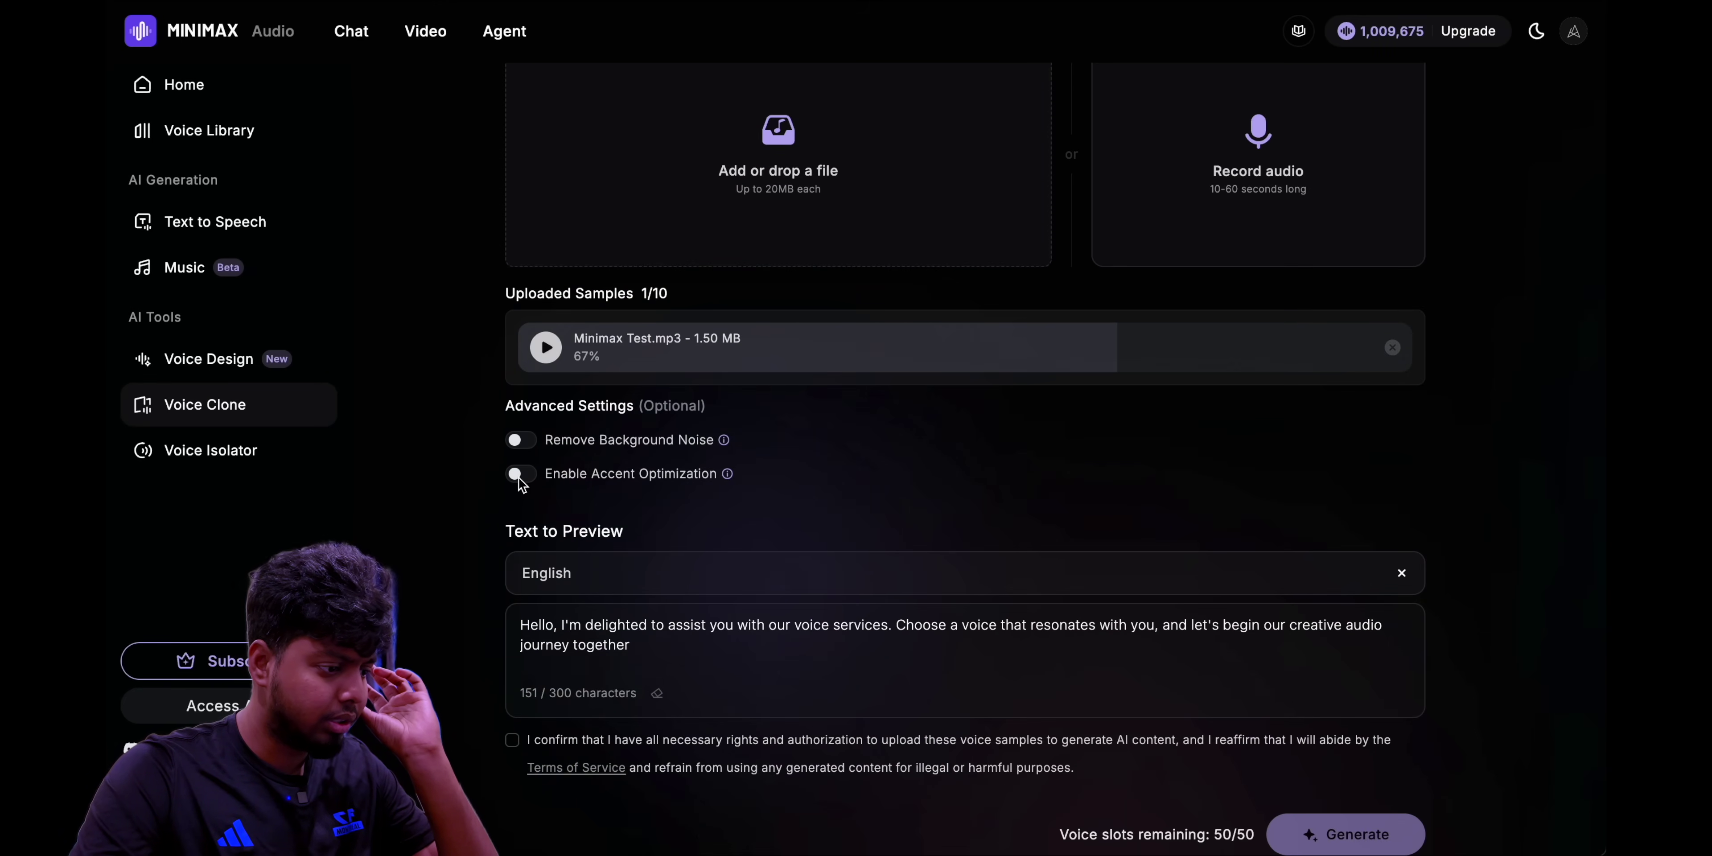
# Step: Try accent optimization with Minimax Test.mp3, then close its window, leaving it off
pyautogui.moveTo(729, 475)
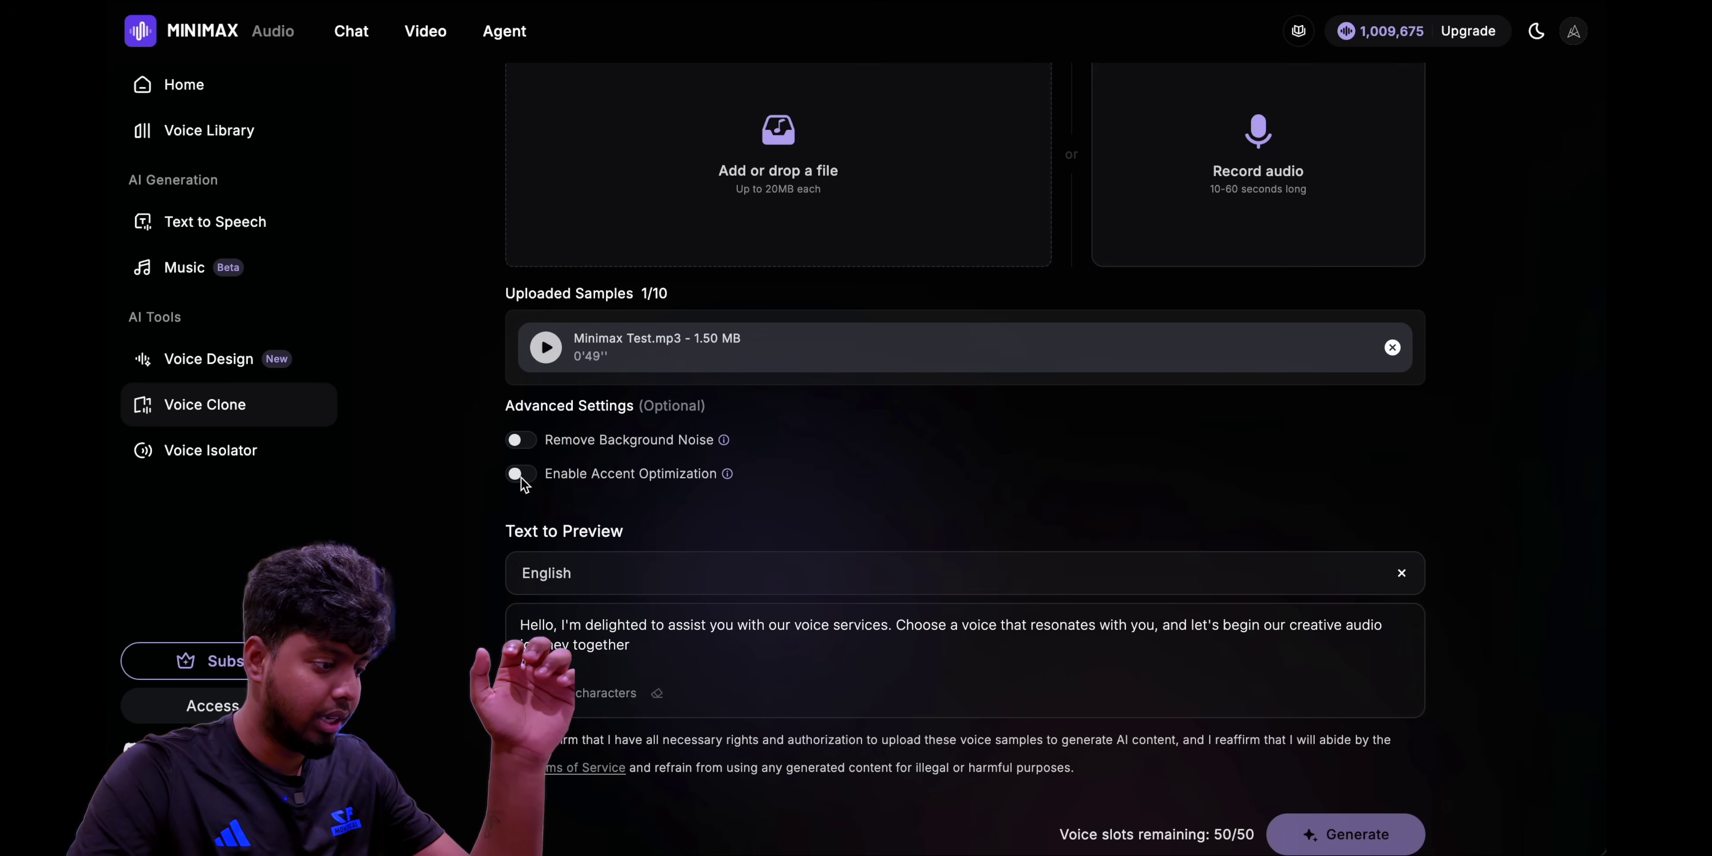
pyautogui.click(522, 475)
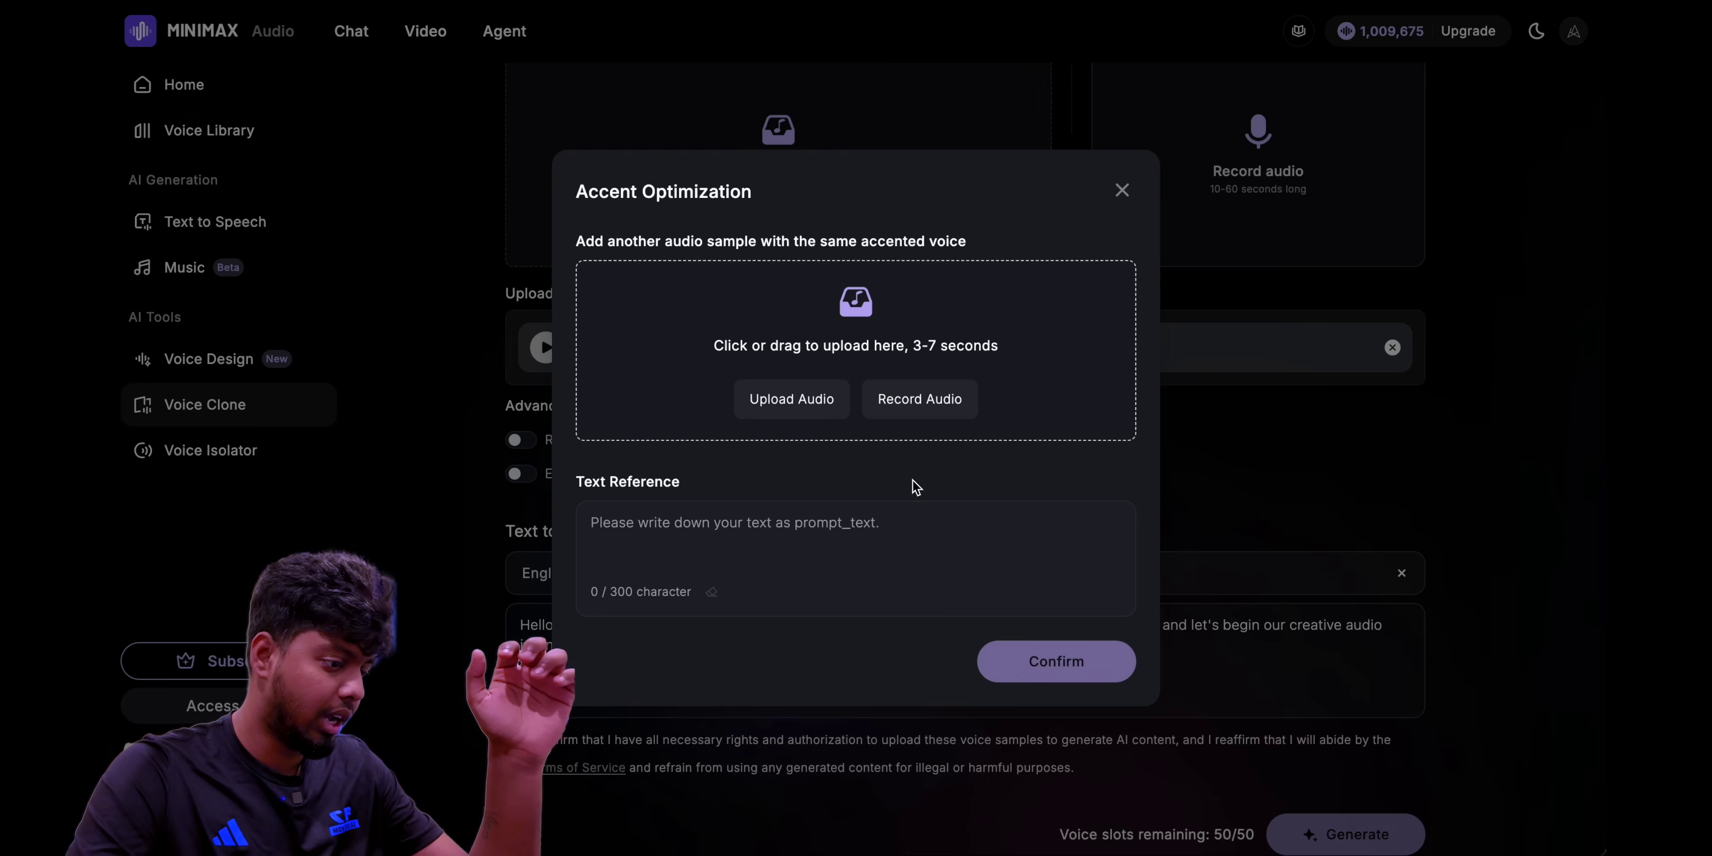
pyautogui.click(790, 398)
pyautogui.doubleClick(702, 330)
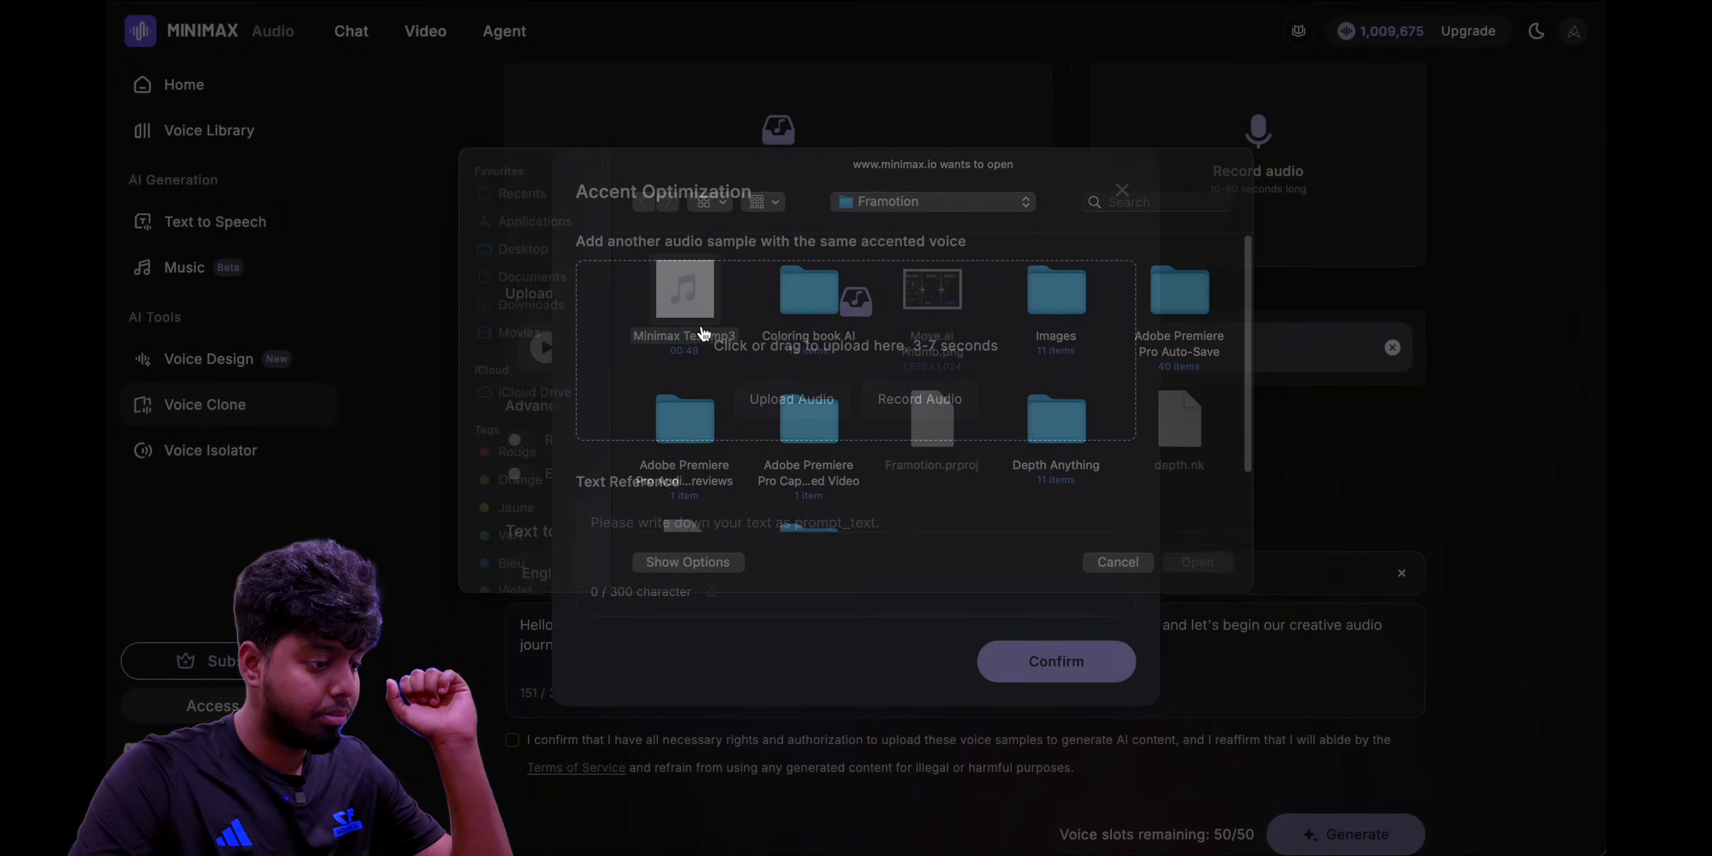
pyautogui.click(1122, 190)
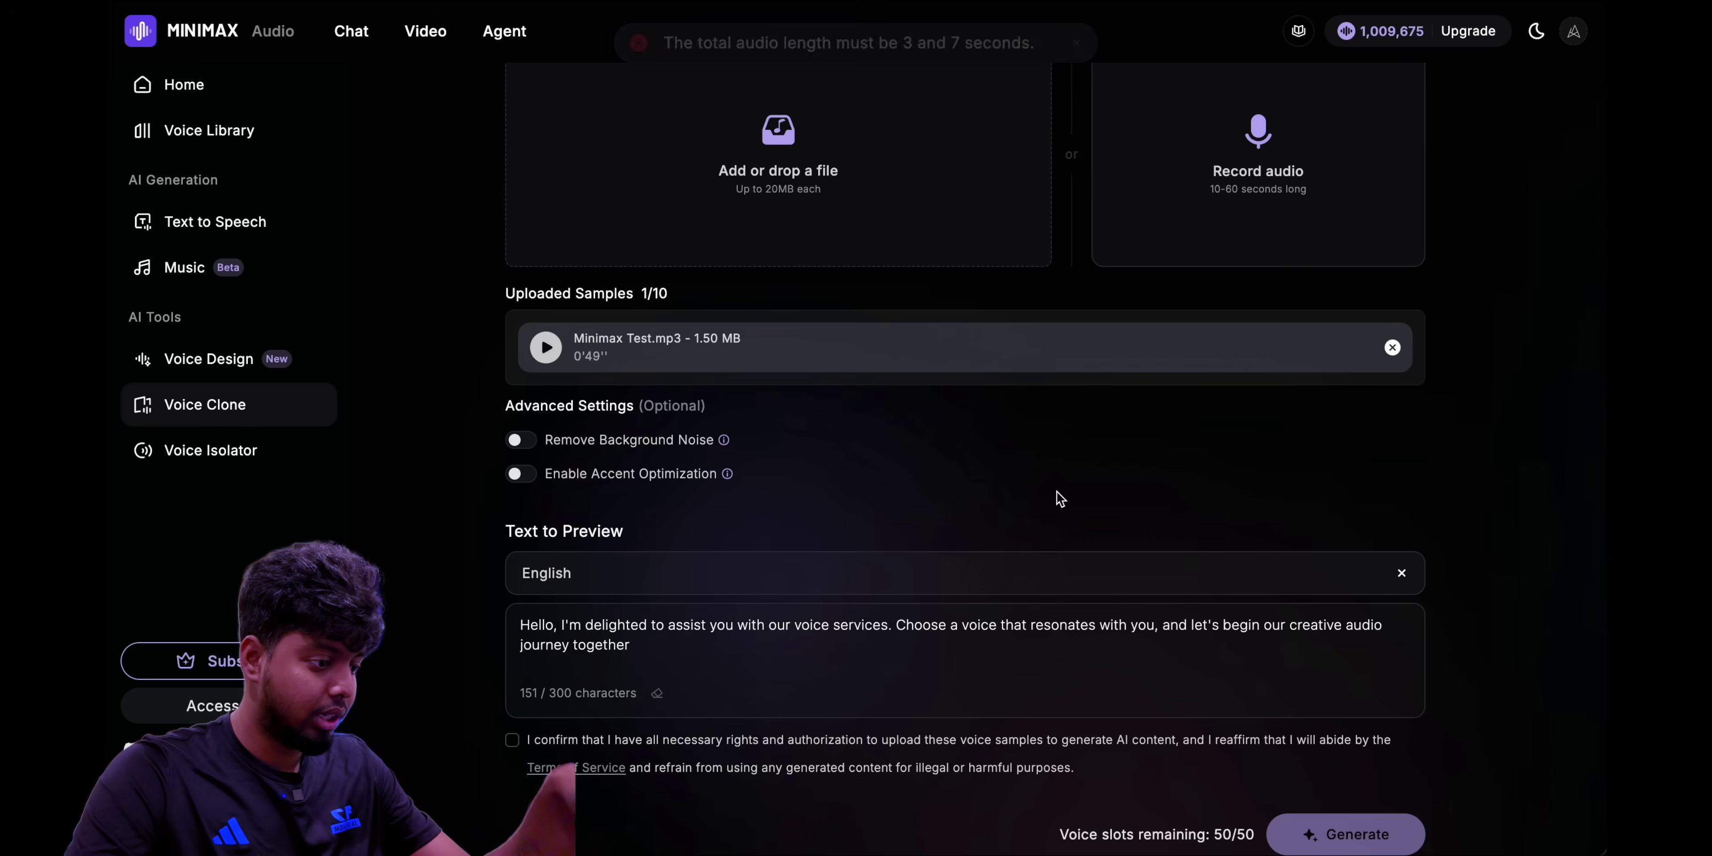
pyautogui.scroll(2, 1054, 497)
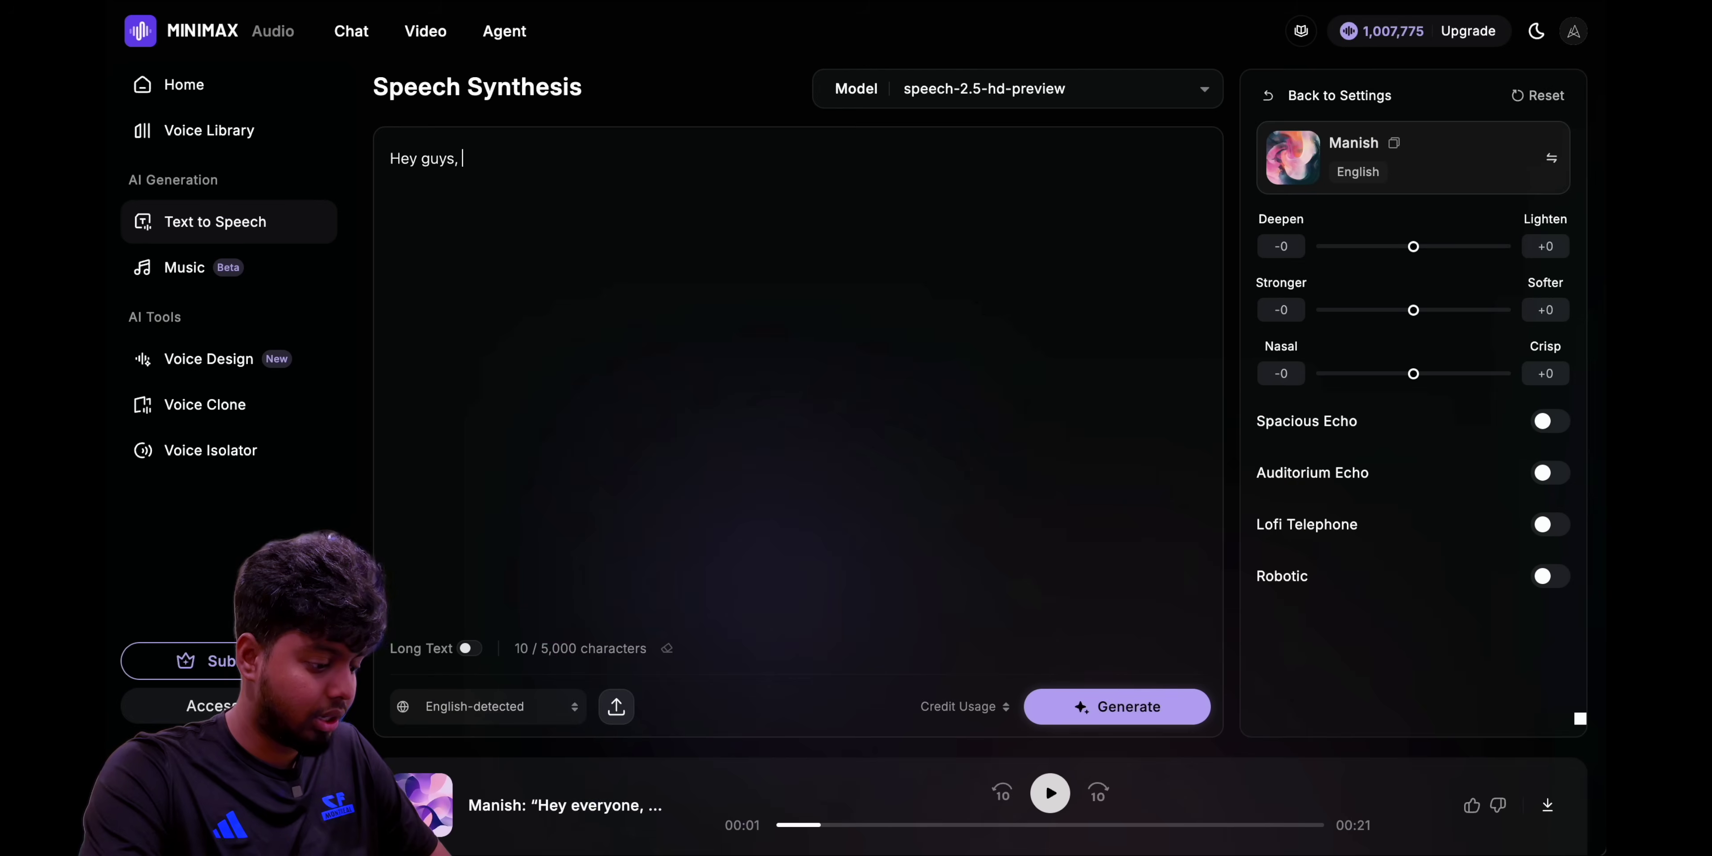
# Step: Type the intro script welcoming viewers back and introducing minimax as an AI voice tool
pyautogui.write('welcome bac')
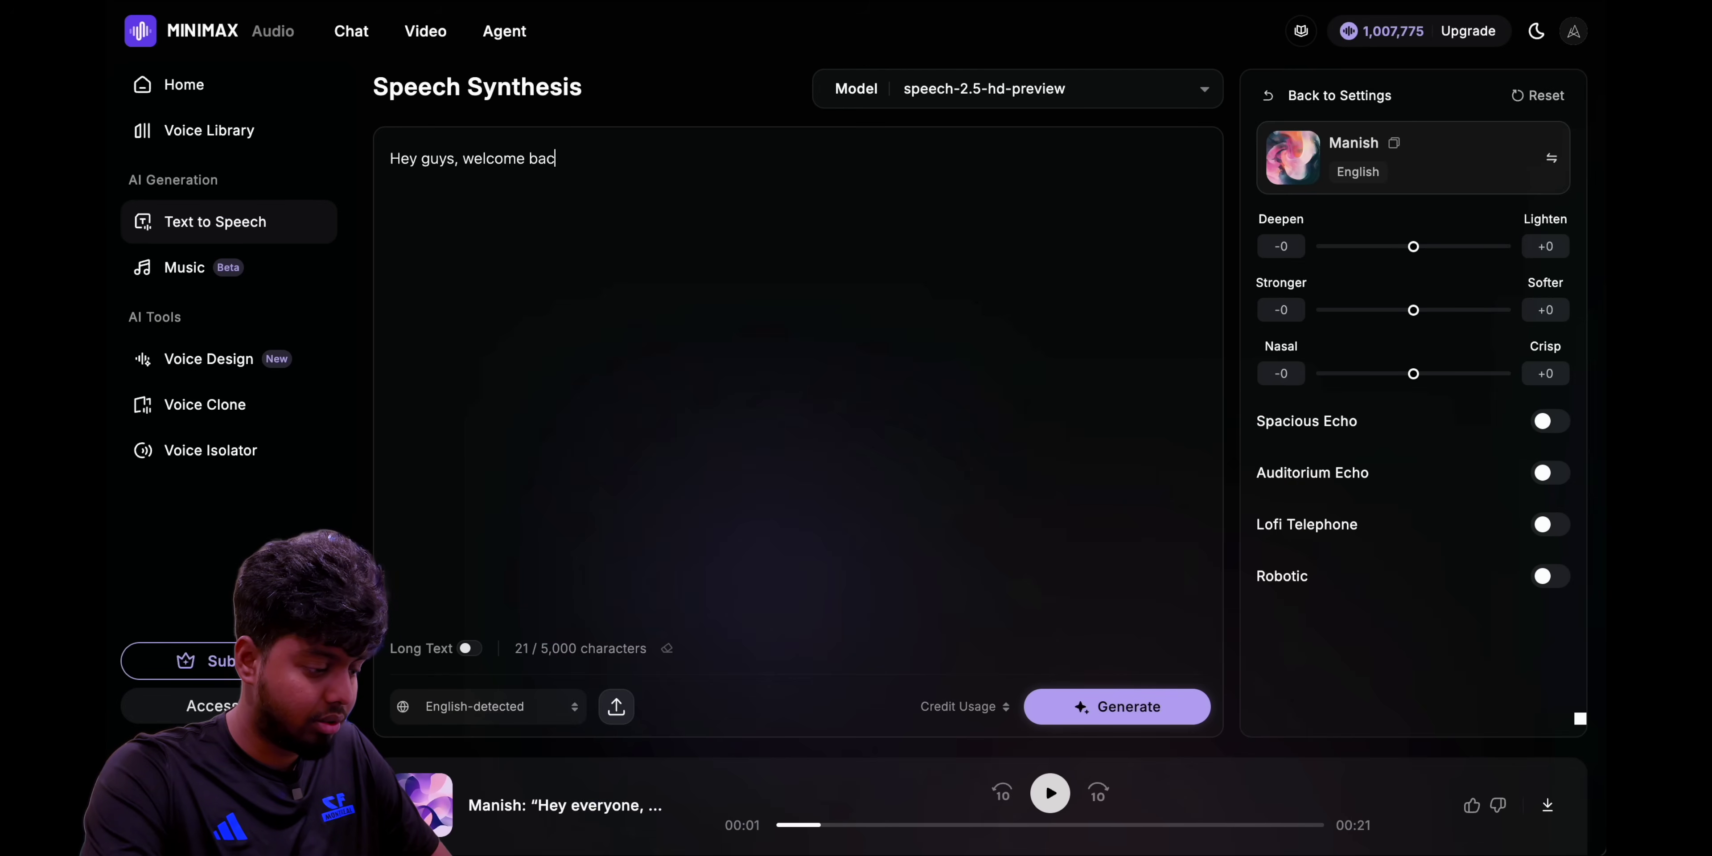
pyautogui.write('k to the channel, in this video, were gonna see another')
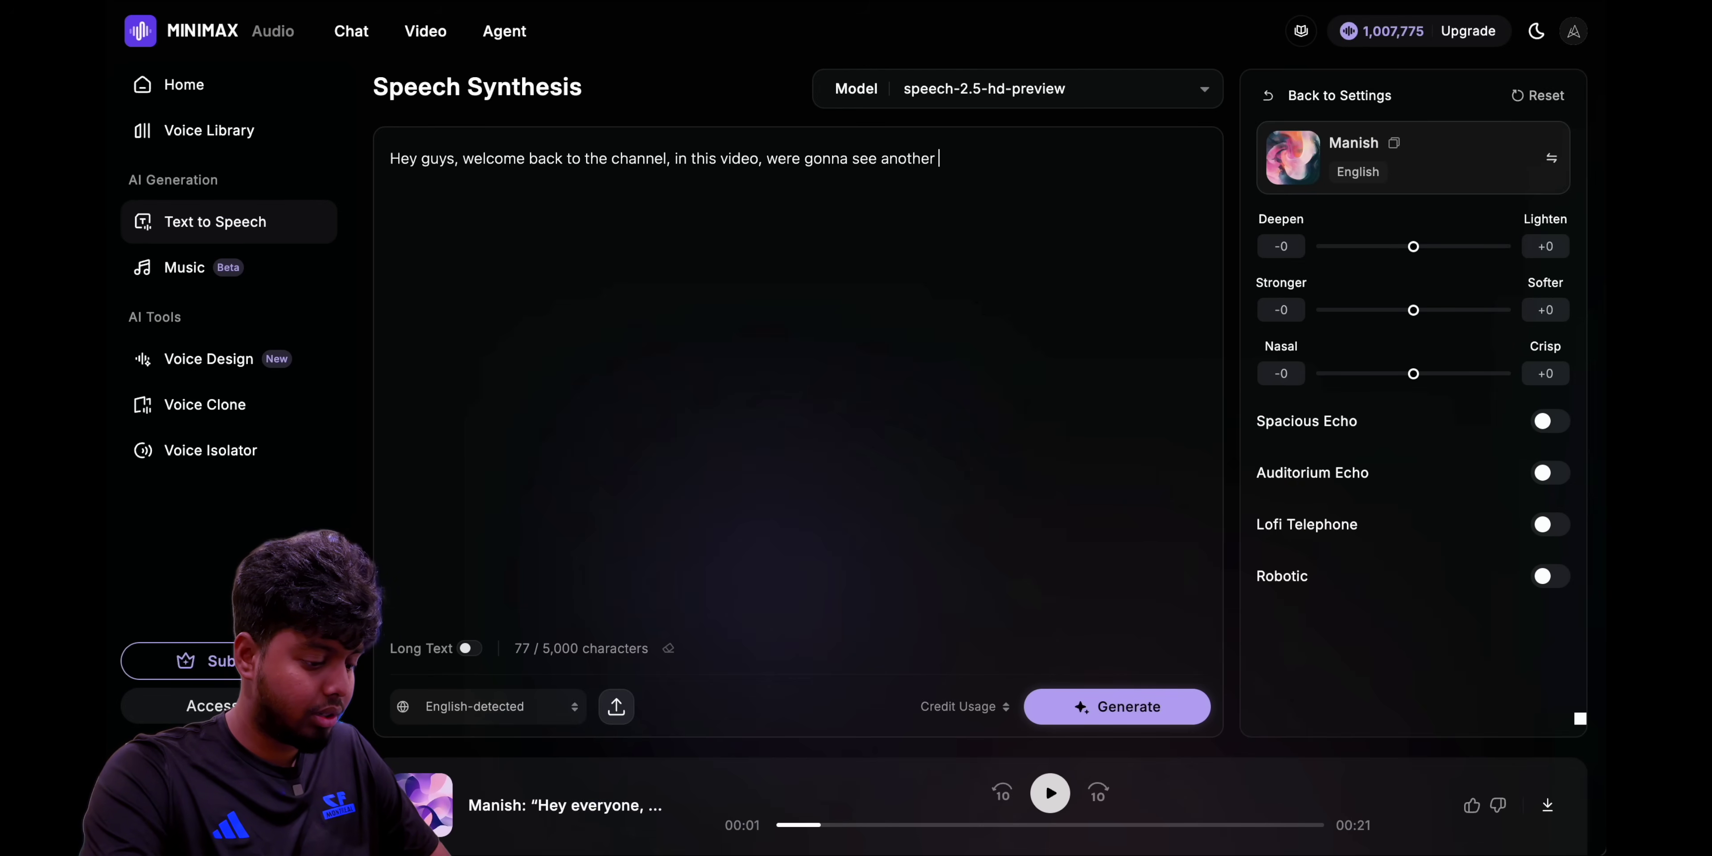
pyautogui.write(' AI tool ')
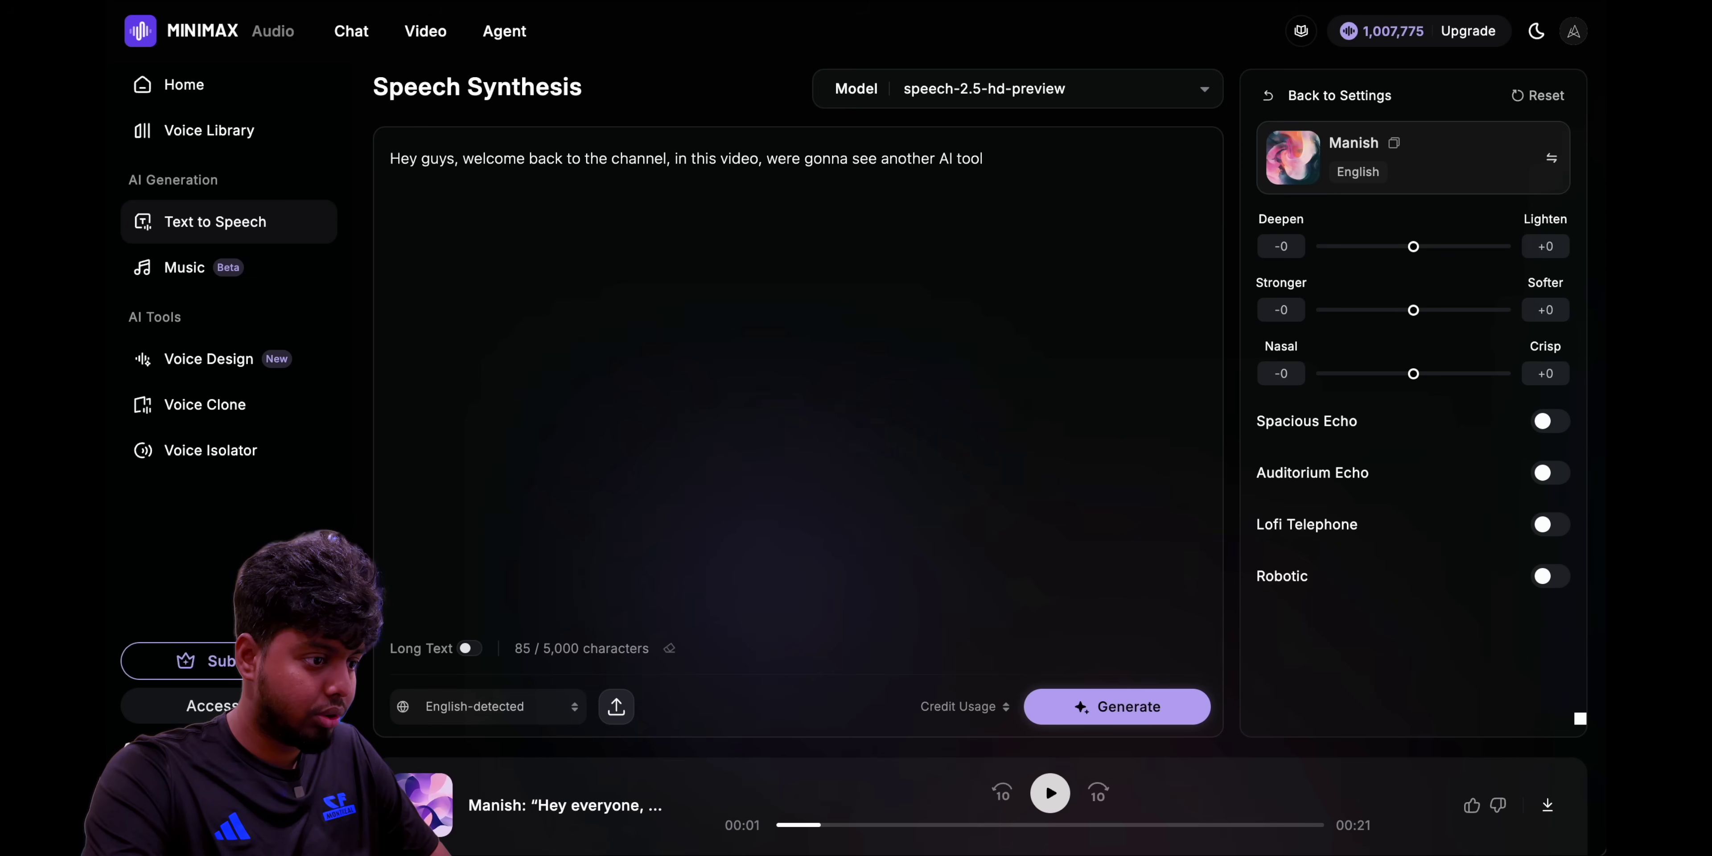
pyautogui.write('which can generate voice from text and you can also create your own voic')
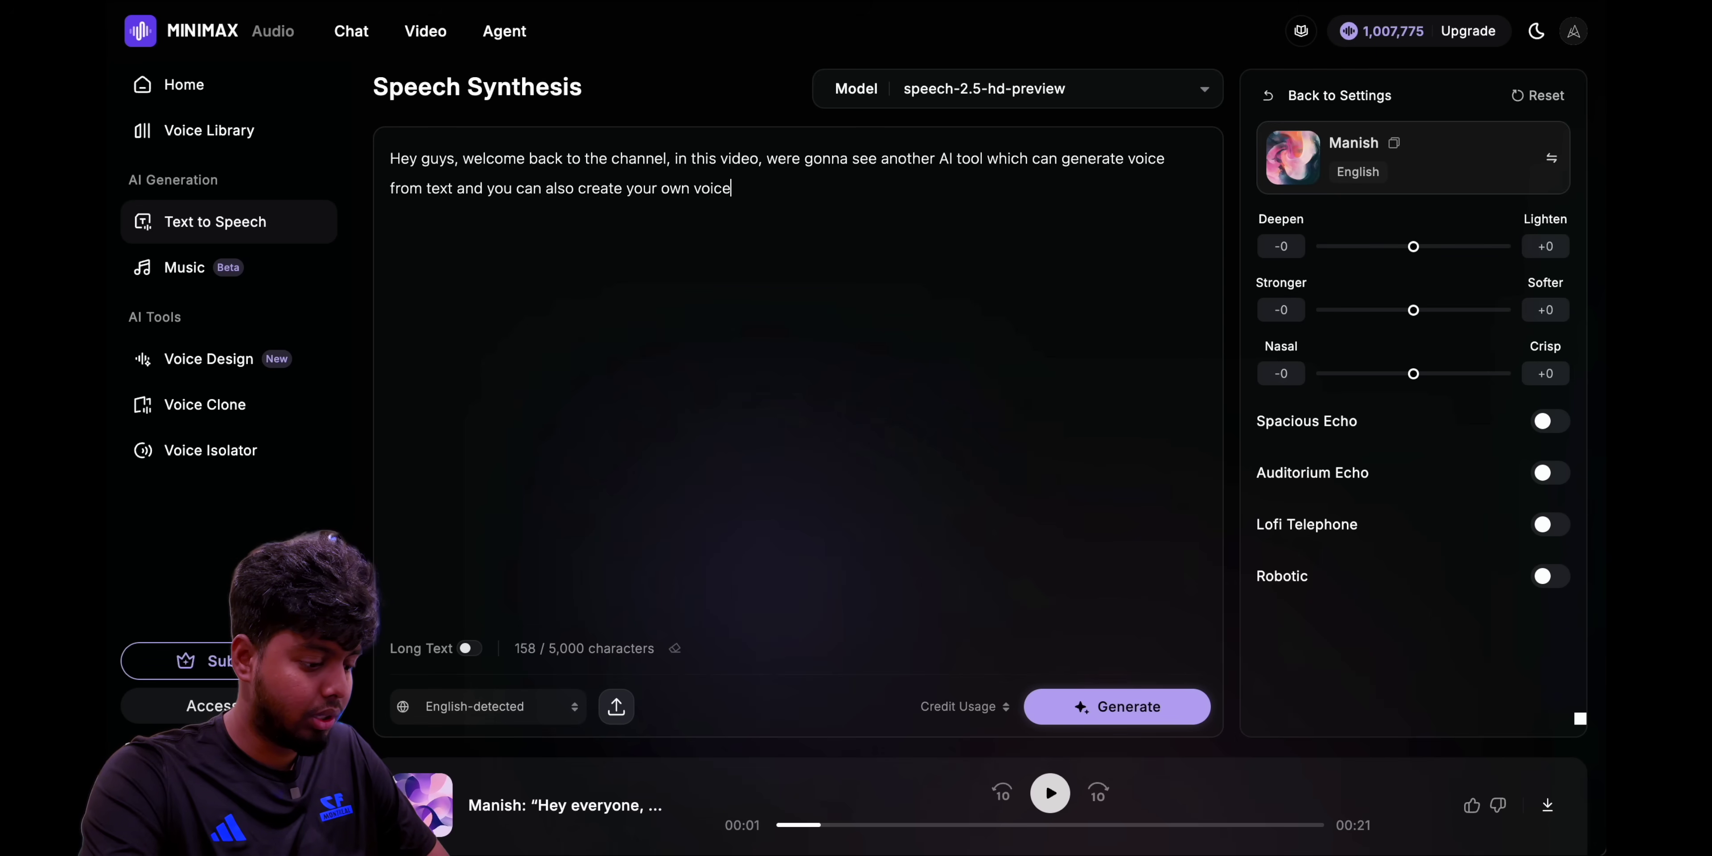
pyautogui.write('e. Its')
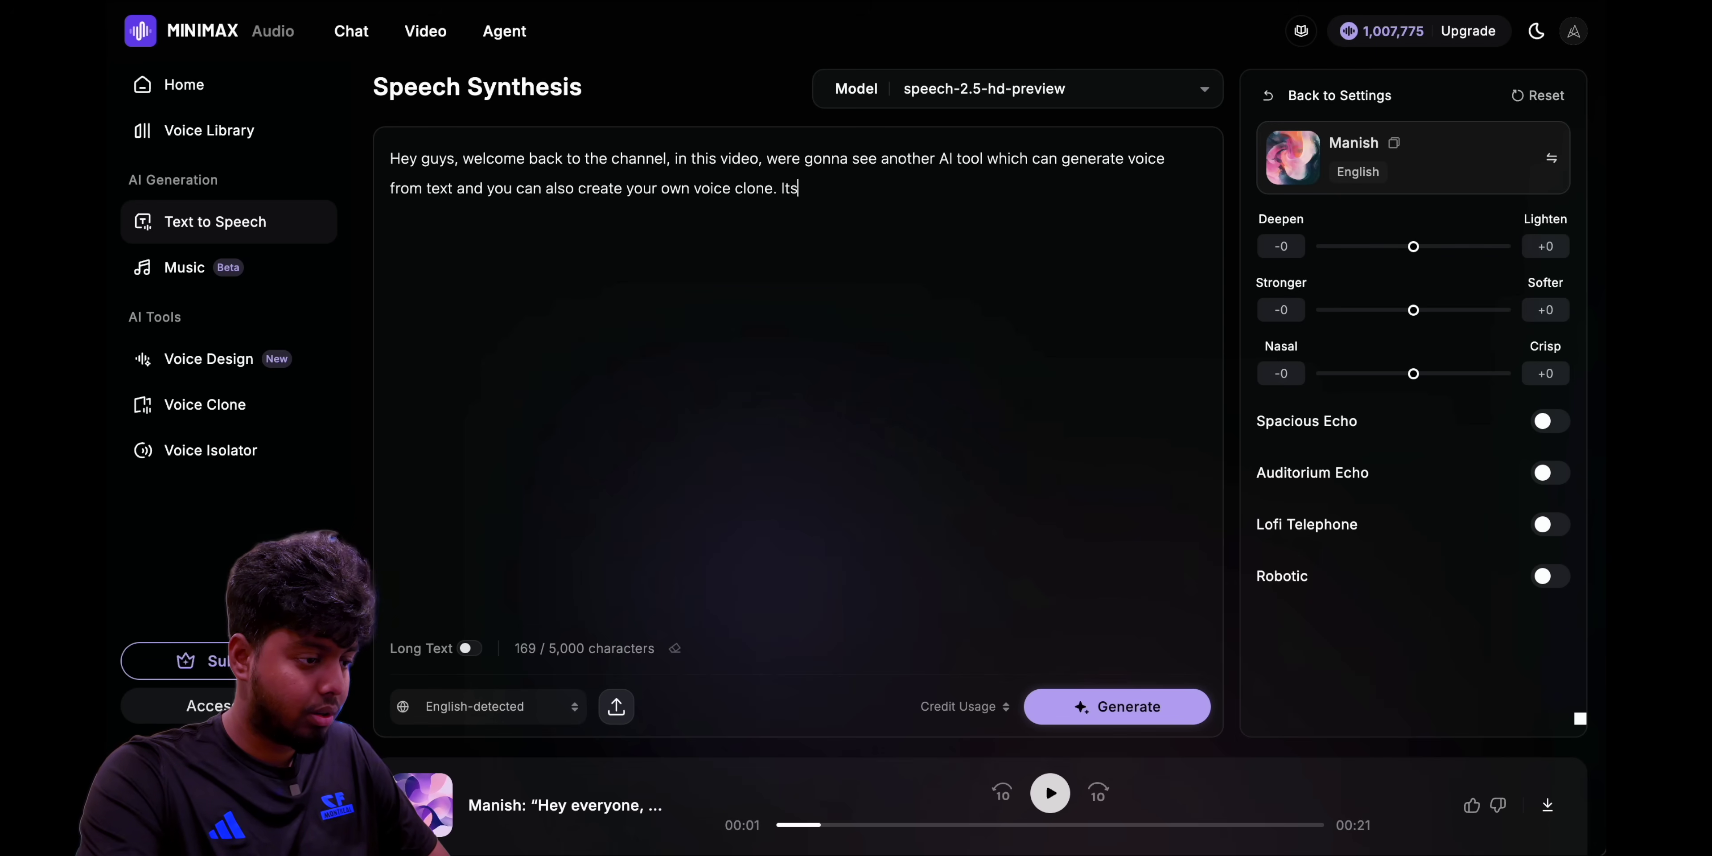
pyautogui.write(' called minimax, so lets go a')
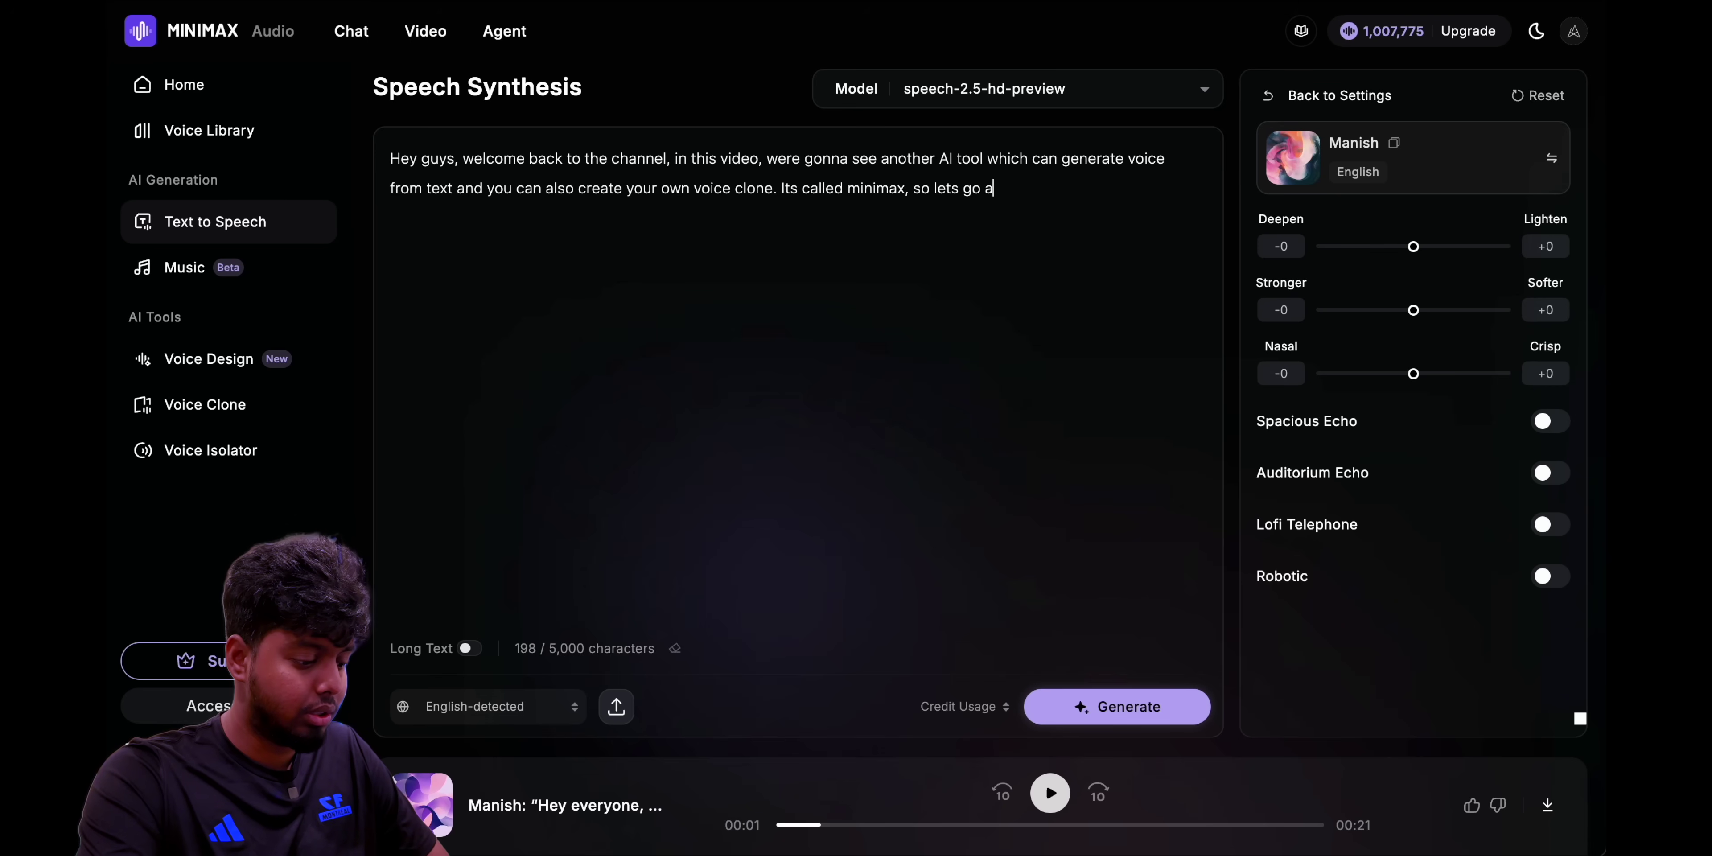
pyautogui.write('nd see how the tool wor')
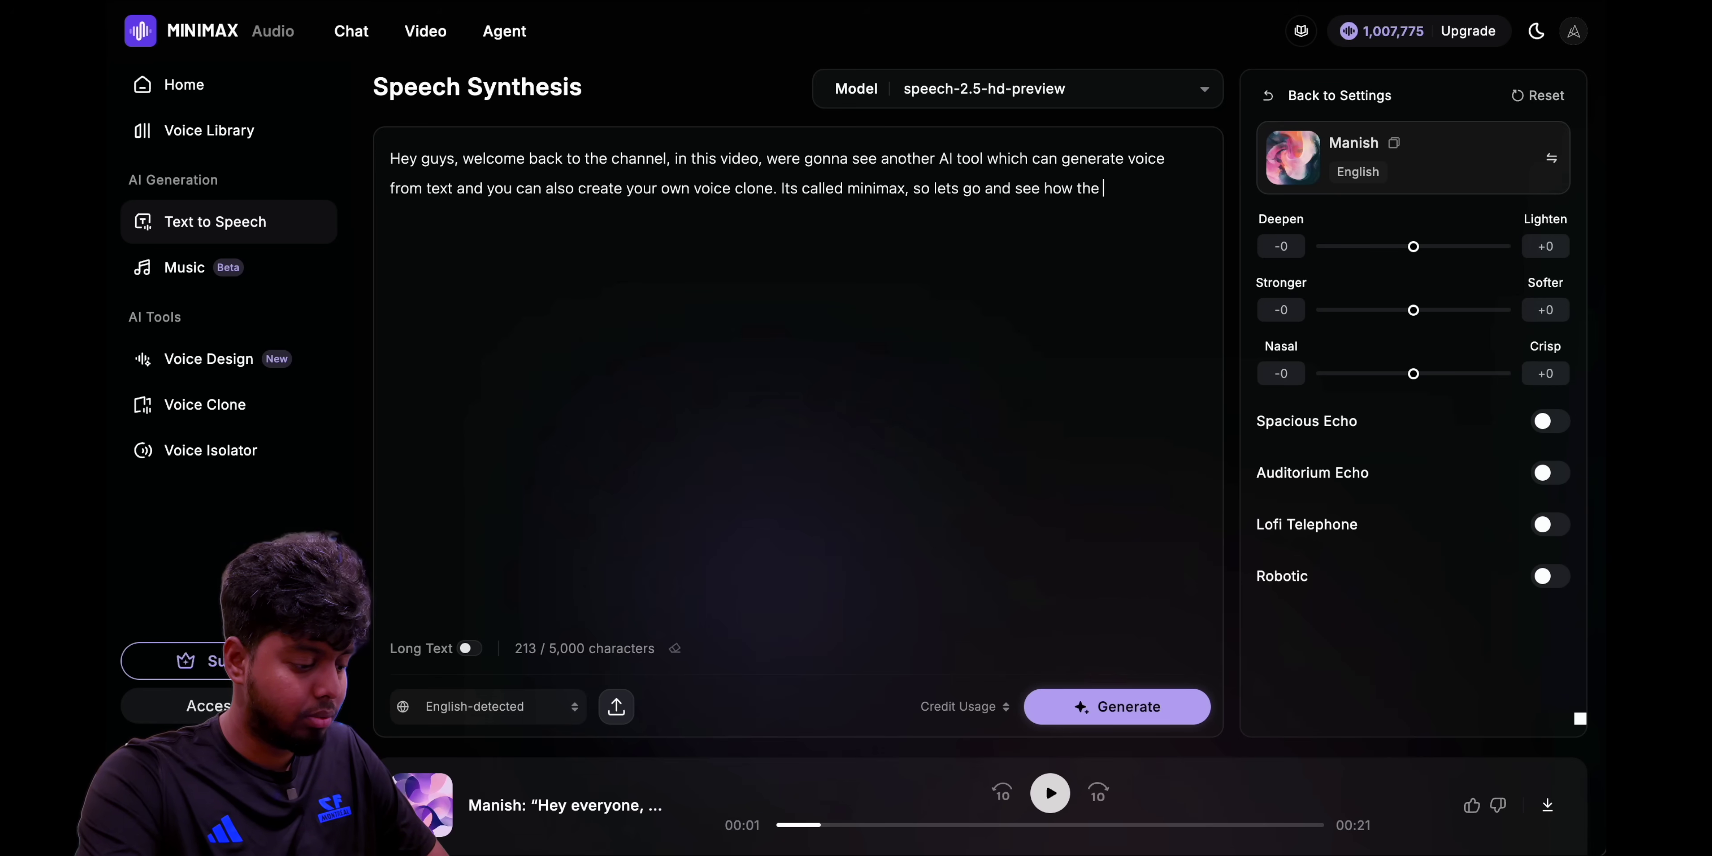